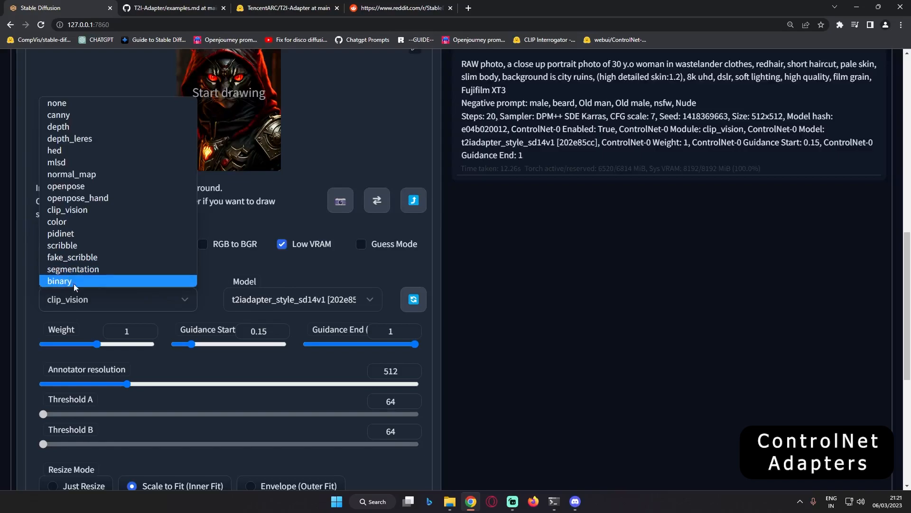
Step: Choose t2iadapter_style_sd14v1 [202e85cc] as the ControlNet model for Control Model - 0
click(208, 267)
click(262, 292)
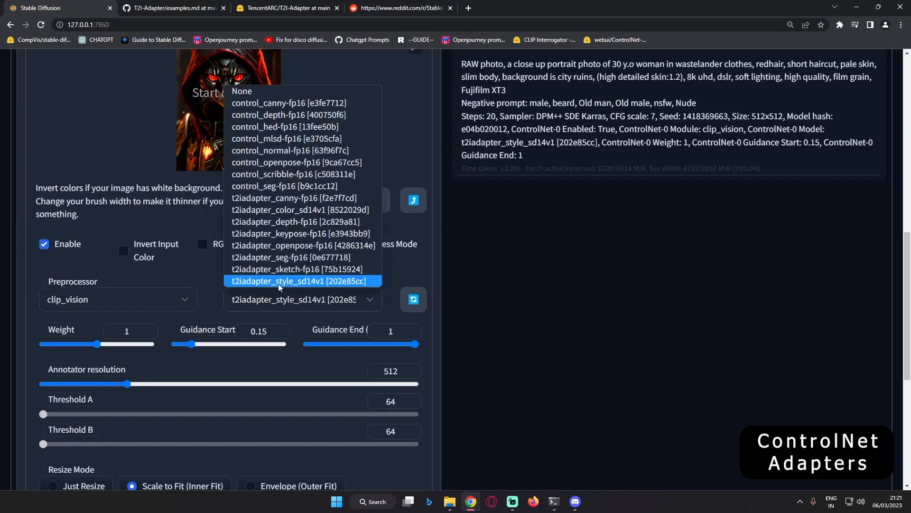
click(283, 283)
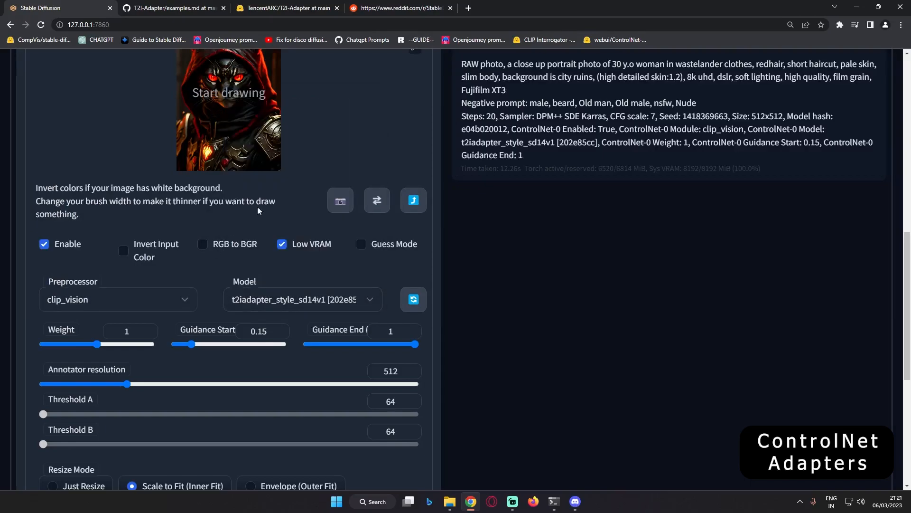
Step: Open the T2I-Adapter examples page on GitHub and examine the adapter demos from Style Adapter through the multi-adapter section
click(179, 6)
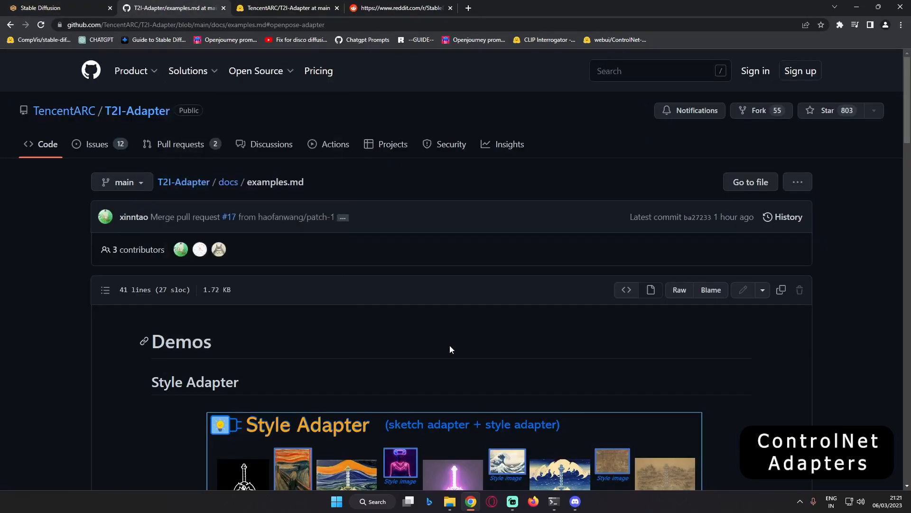
scroll(450, 349, down, 3)
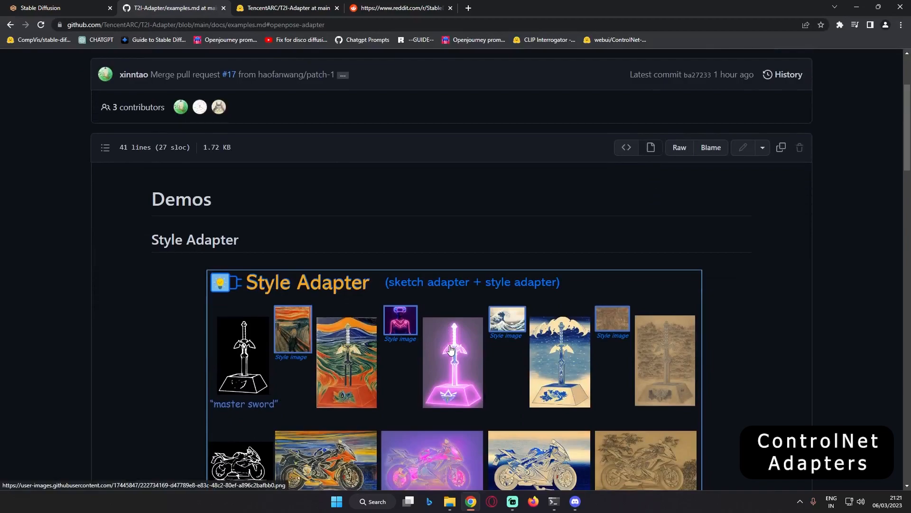
scroll(451, 350, down, 1)
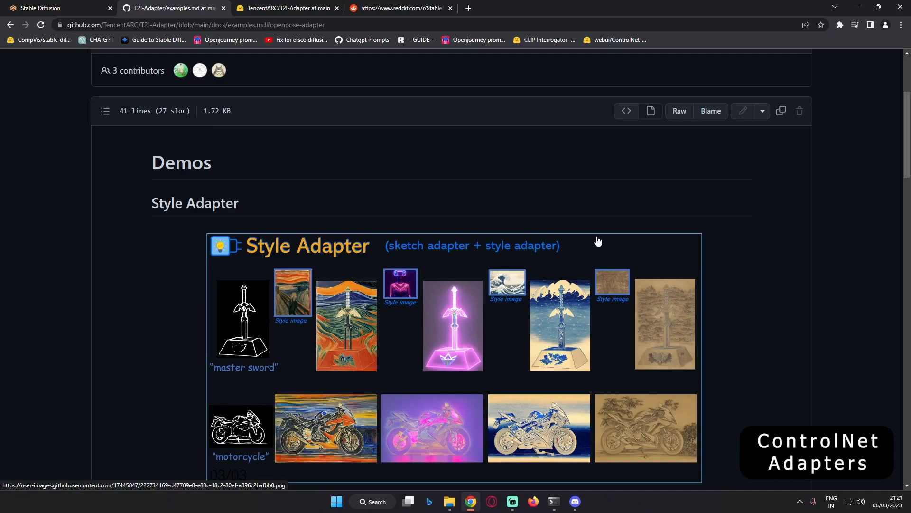
scroll(909, 146, down, 1)
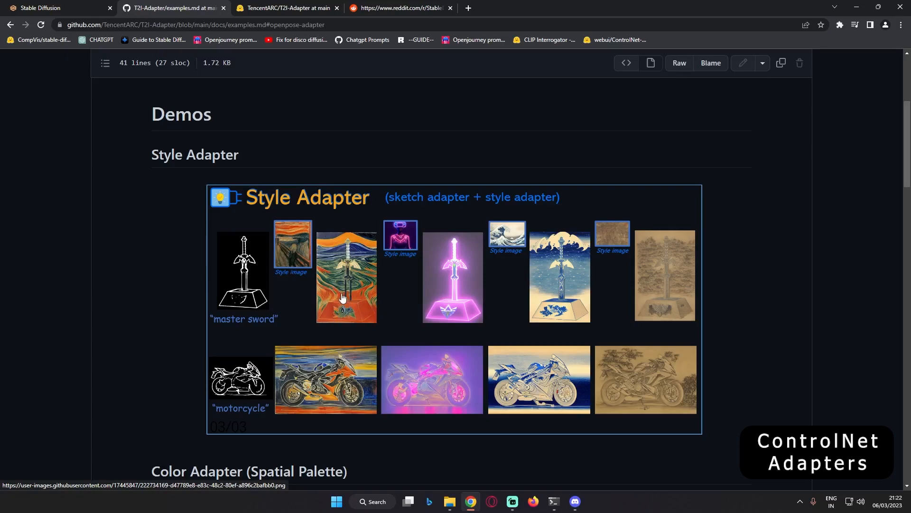
scroll(605, 233, down, 7)
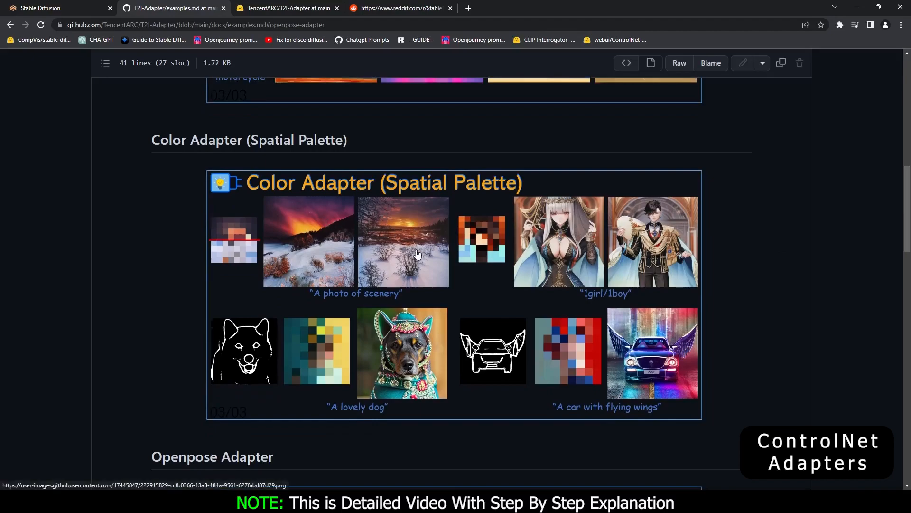
scroll(293, 230, up, 7)
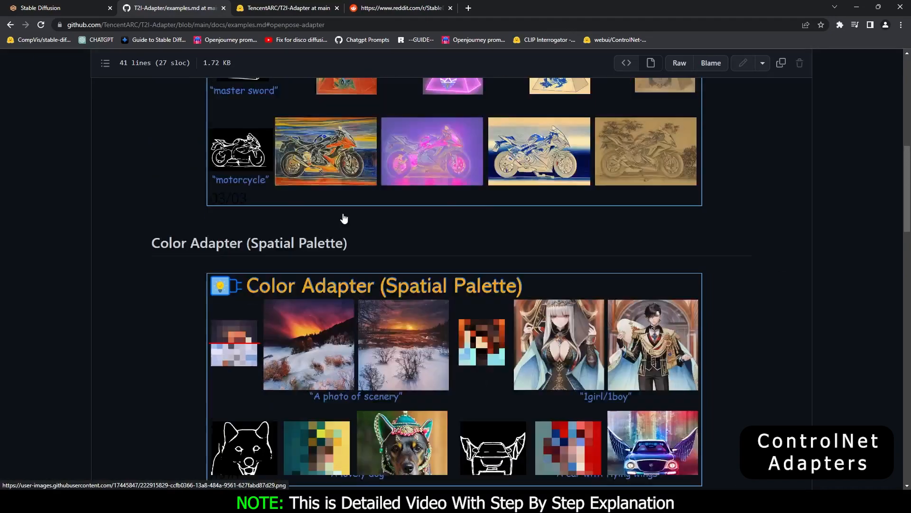
drag(908, 170, 909, 304)
drag(908, 270, 897, 363)
scroll(897, 363, down, 3)
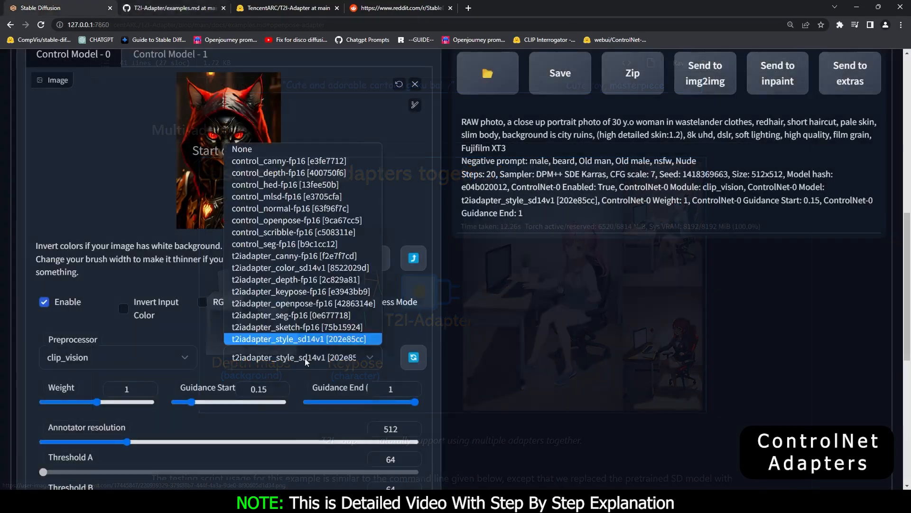
Step: Review the t2iadapter entries in the Stable Diffusion ControlNet model list, keeping the current selection
key(Up)
key(Up)
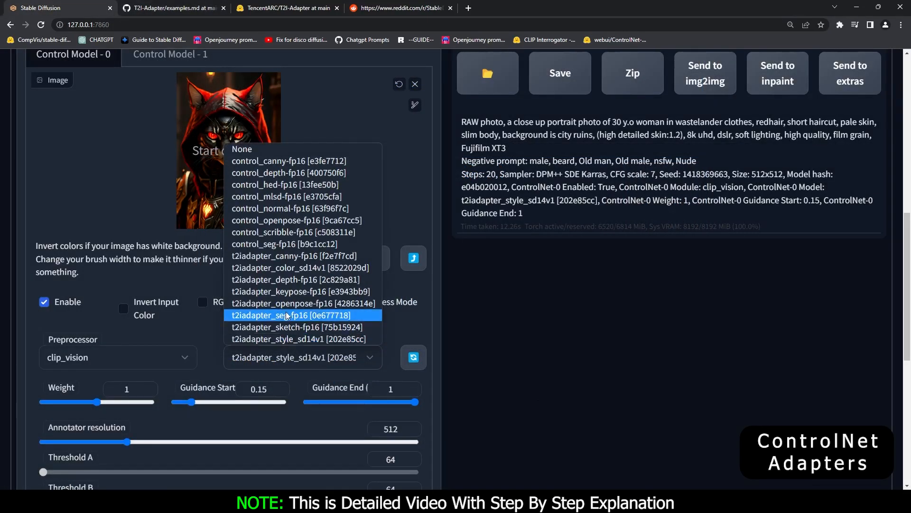
click(115, 353)
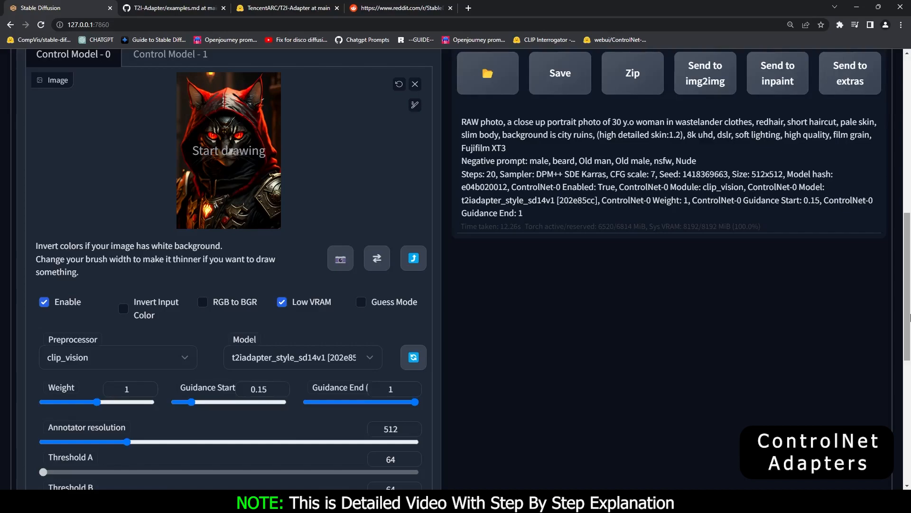
Step: Check the installed Stable Diffusion extensions for updates
drag(910, 317, 910, 160)
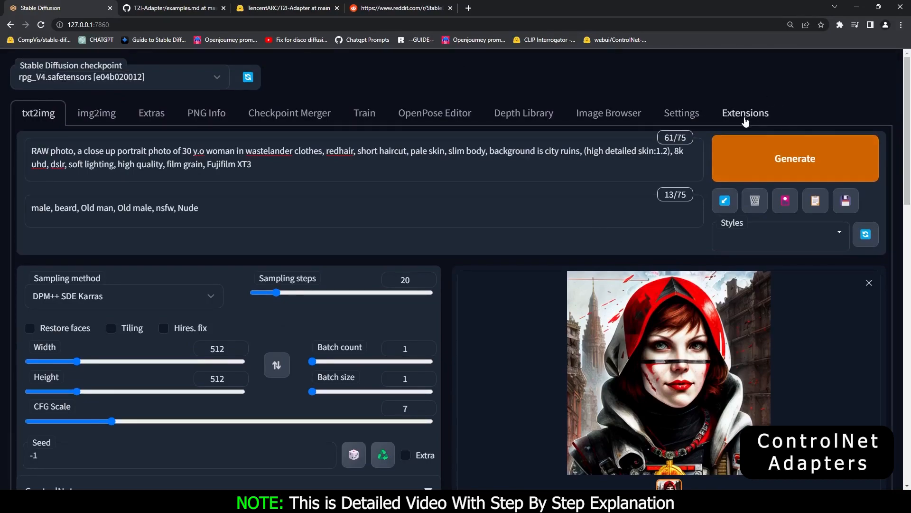
click(745, 117)
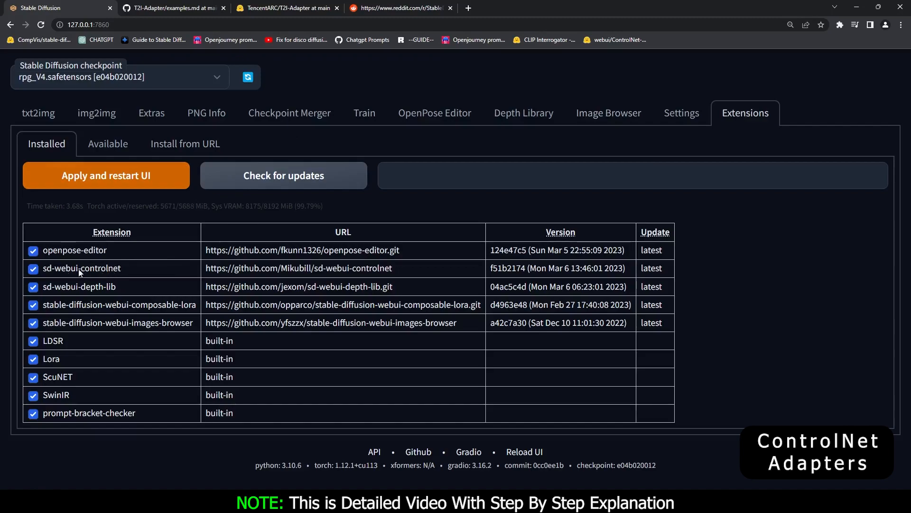
click(287, 177)
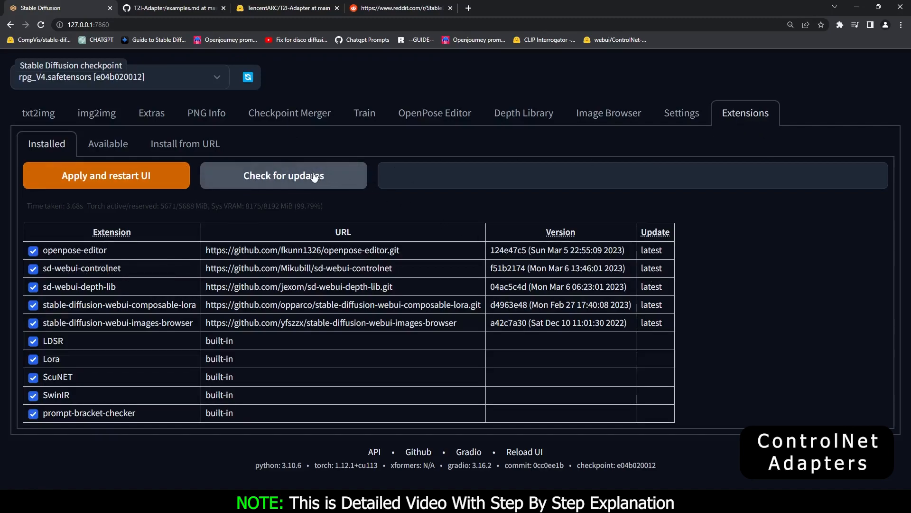
click(279, 178)
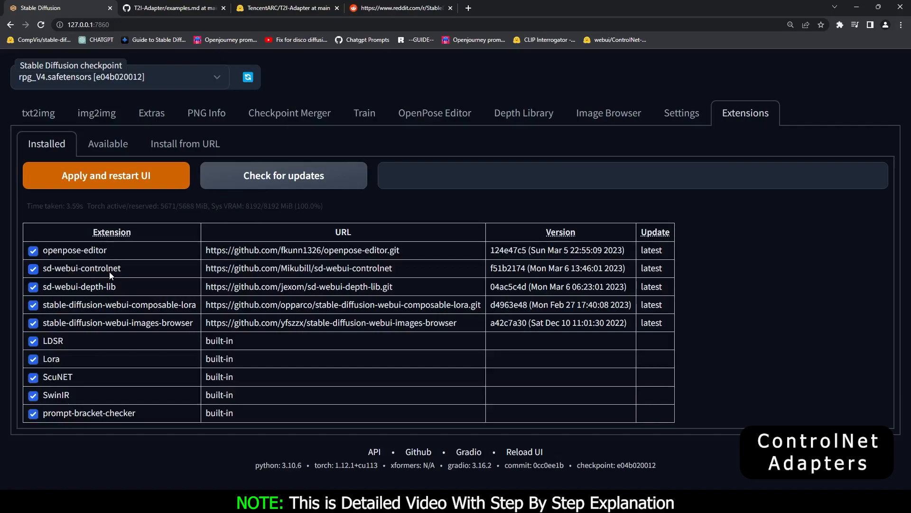
mouse_move(121, 209)
Step: Switch to File Explorer and open the sd-webui-controlnet folder inside stable-diffusion-webui\extensions
click(454, 501)
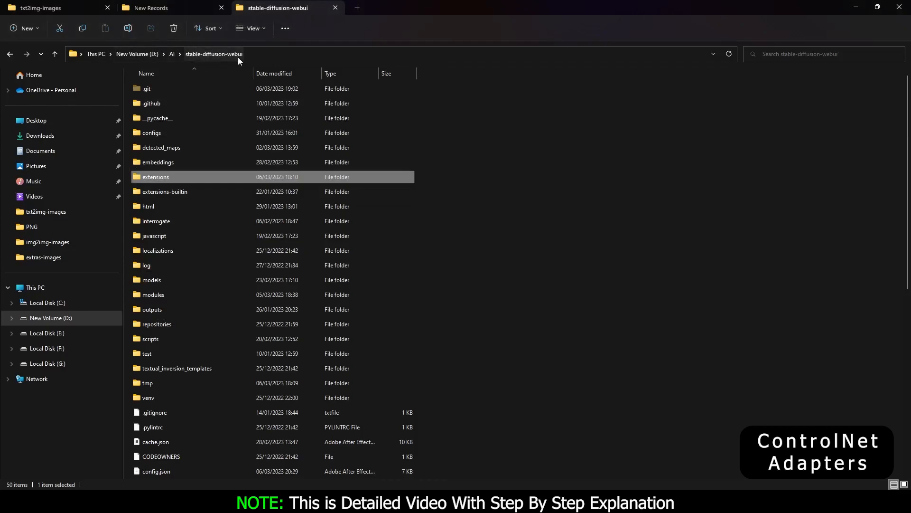
double_click(158, 177)
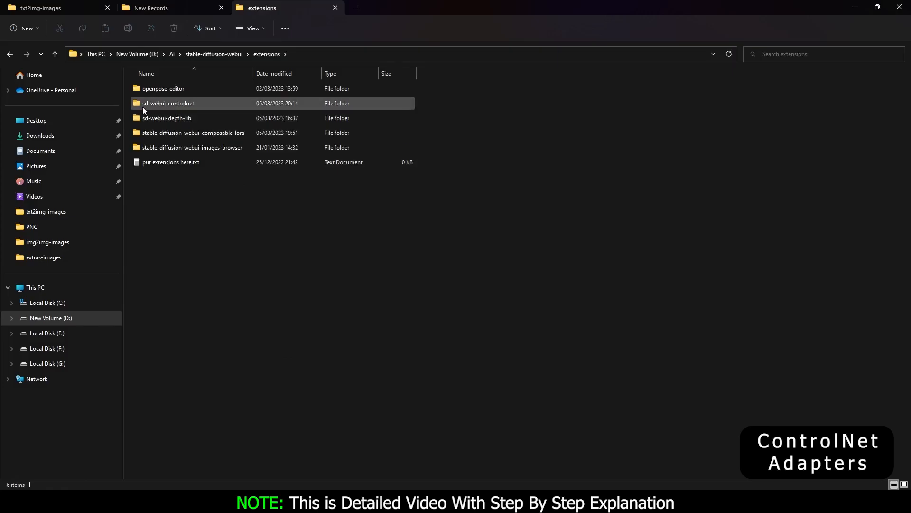
double_click(161, 105)
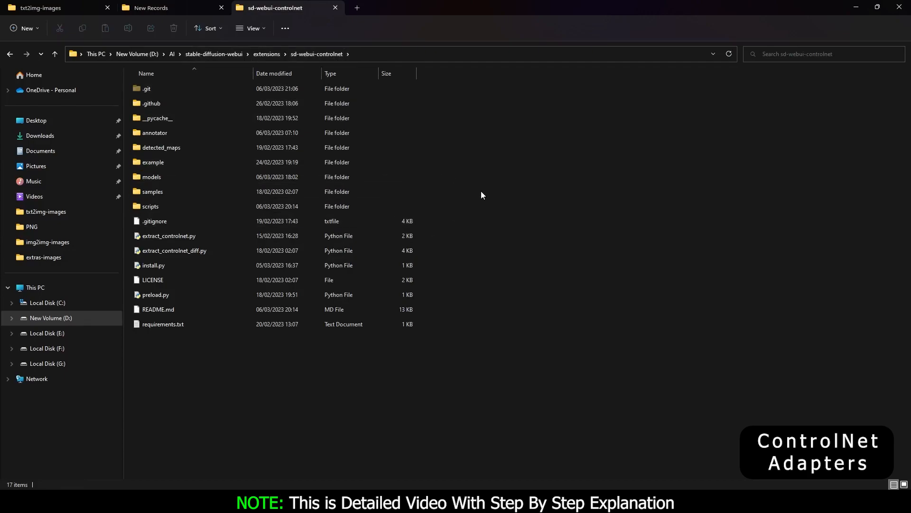
Step: Open a command prompt in the sd-webui-controlnet folder, run git pull, and close the prompt
click(369, 54)
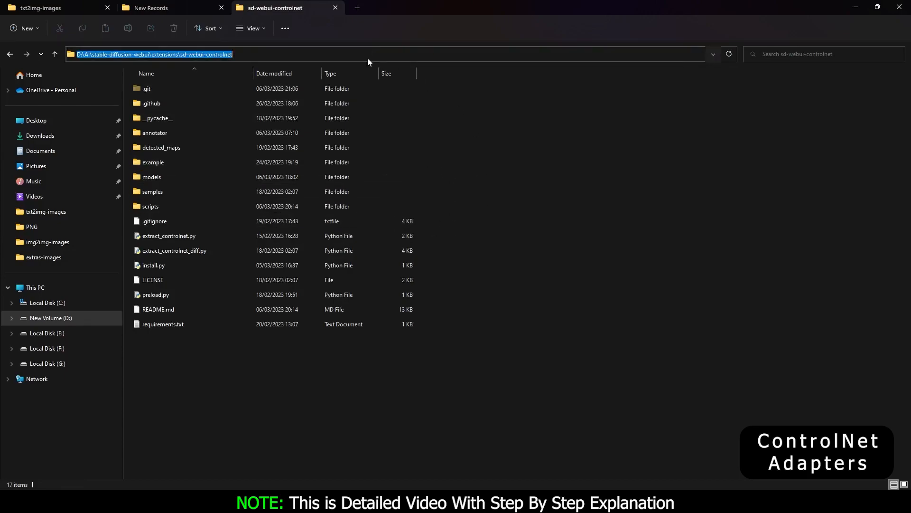
text(cmd)
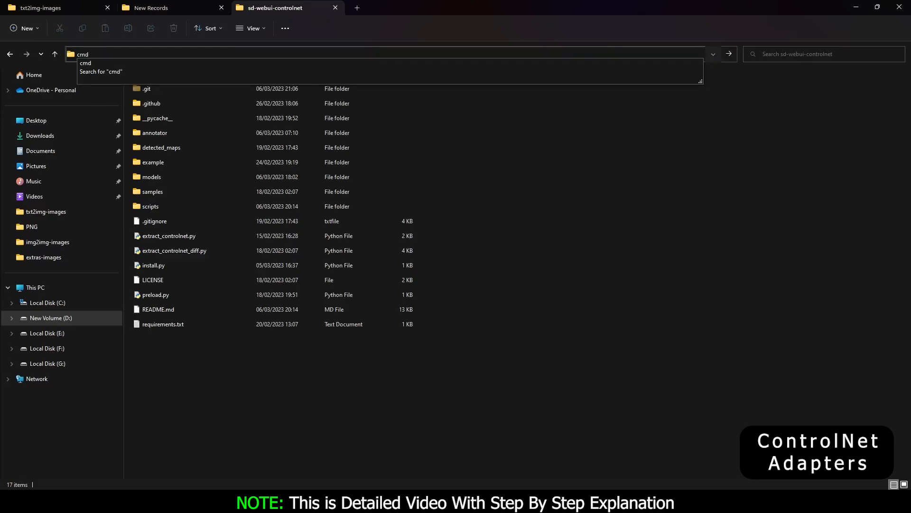
key(Return)
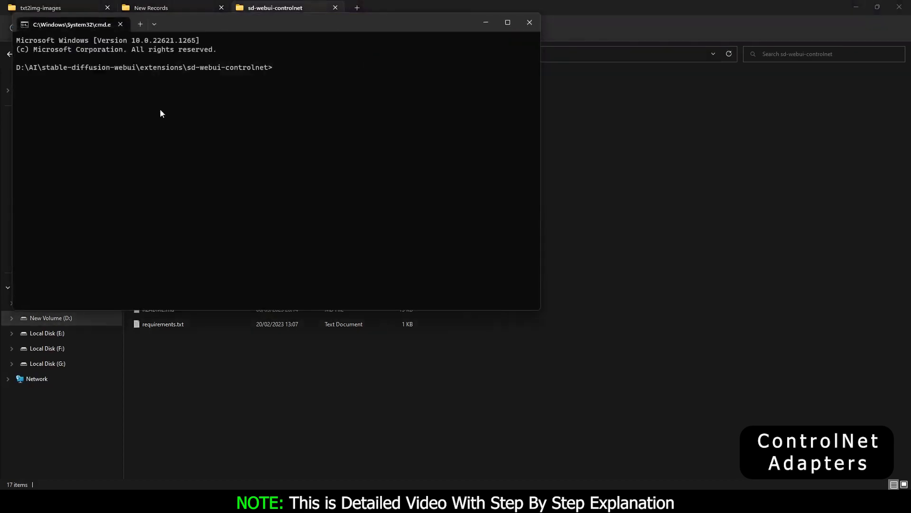
drag(260, 24, 367, 115)
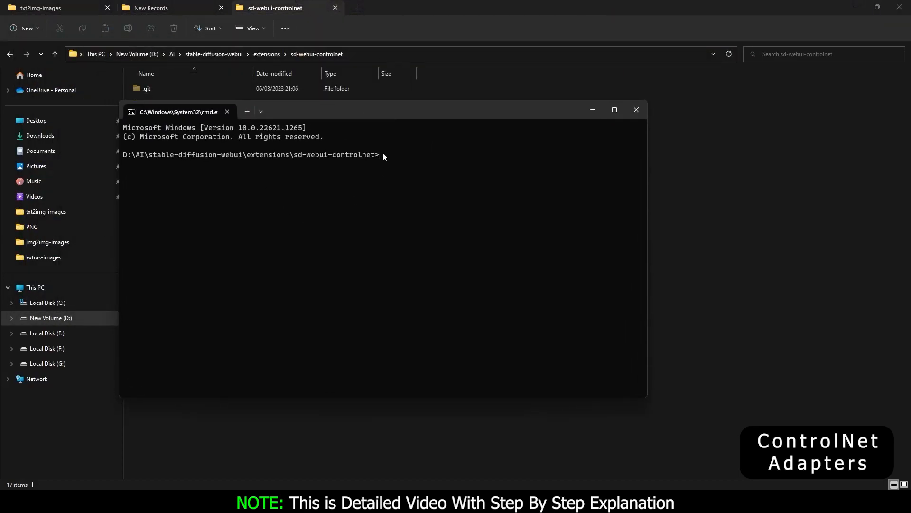
text(git pull)
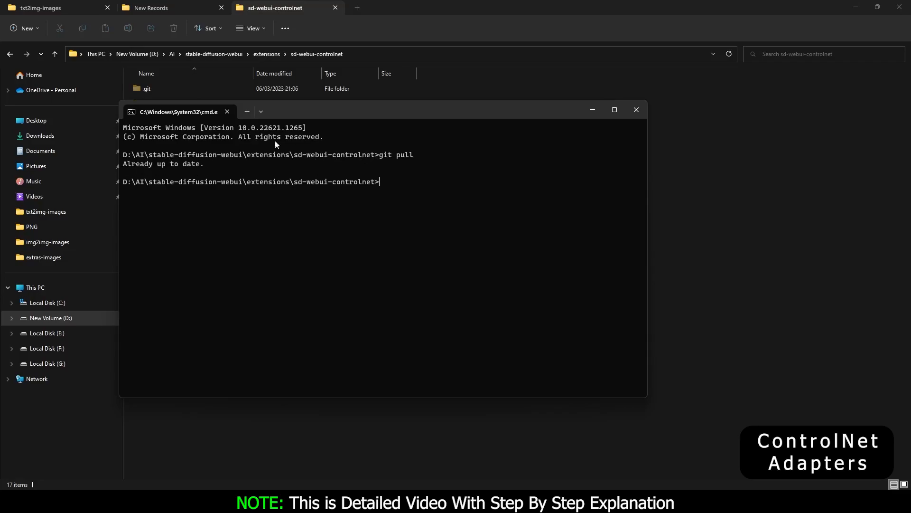
click(639, 113)
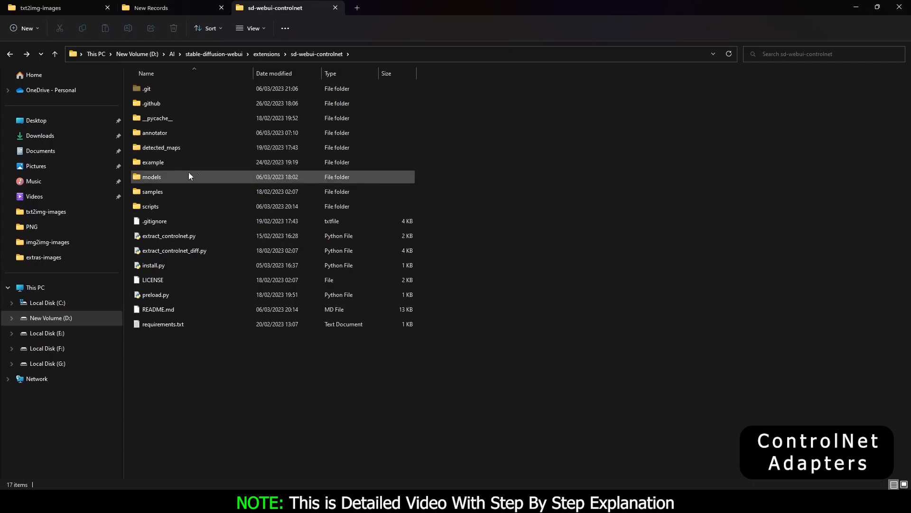
Step: Open the models folder inside sd-webui-controlnet and review the adapter model files
double_click(149, 178)
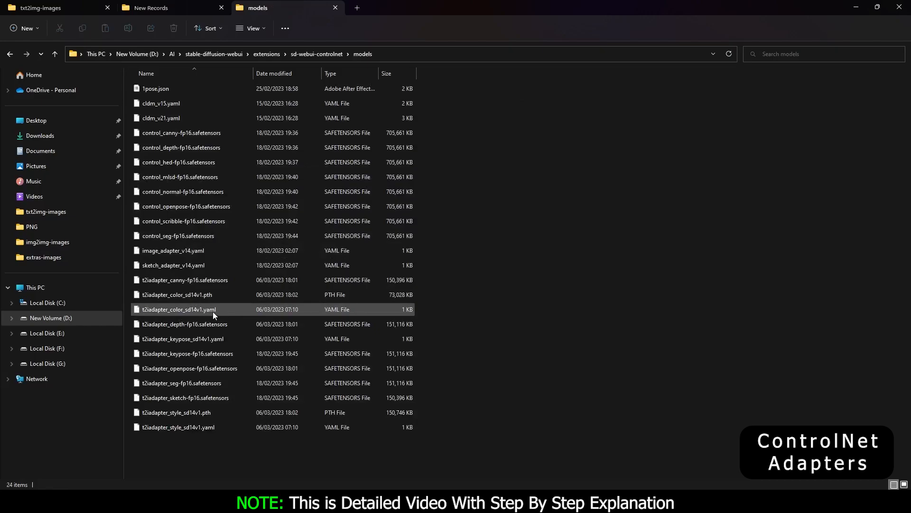
mouse_move(213, 312)
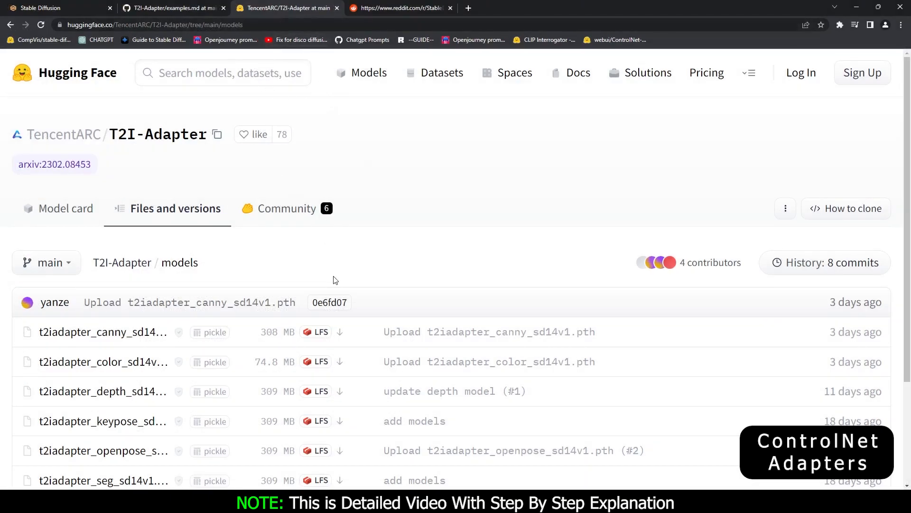
Step: Start downloading t2iadapter_canny_sd14v1.pth from Hugging Face, browse to extensions\sd-webui-controlnet\models as the destination, and cancel the save
scroll(335, 280, down, 2)
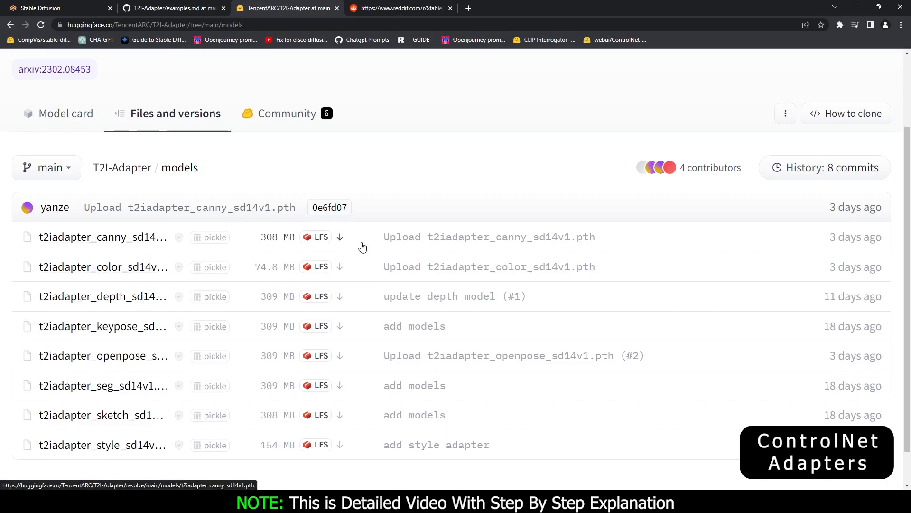
click(340, 238)
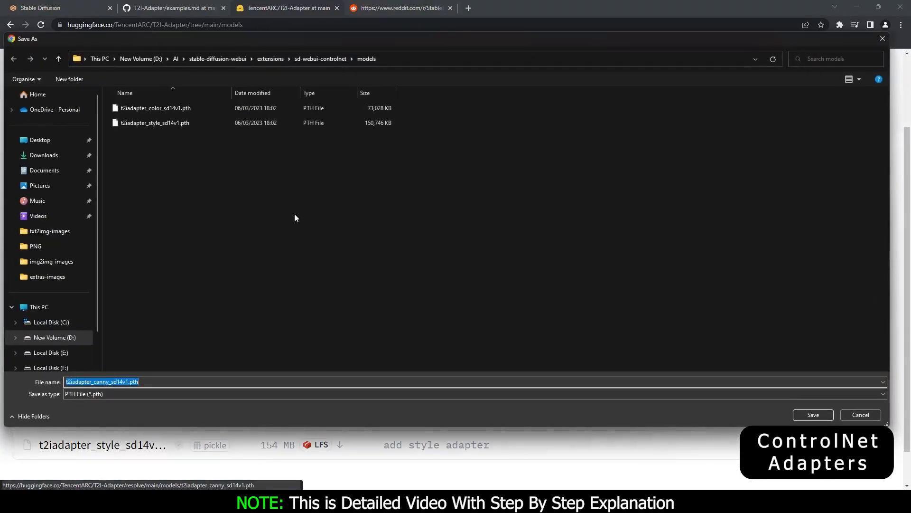
click(222, 59)
double_click(139, 196)
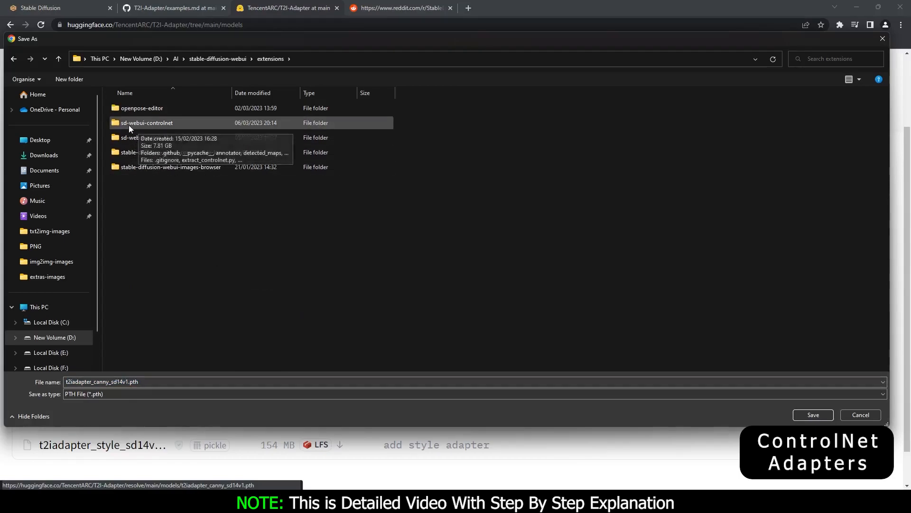
double_click(164, 123)
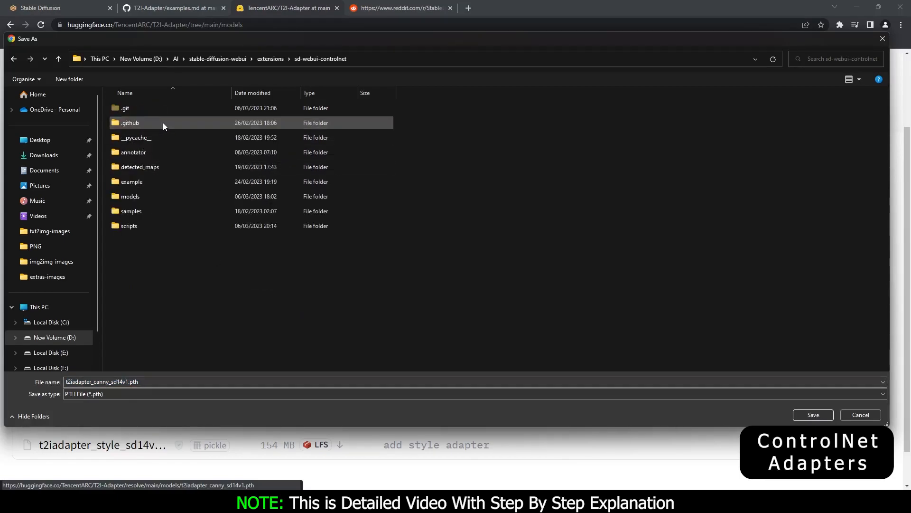
double_click(129, 197)
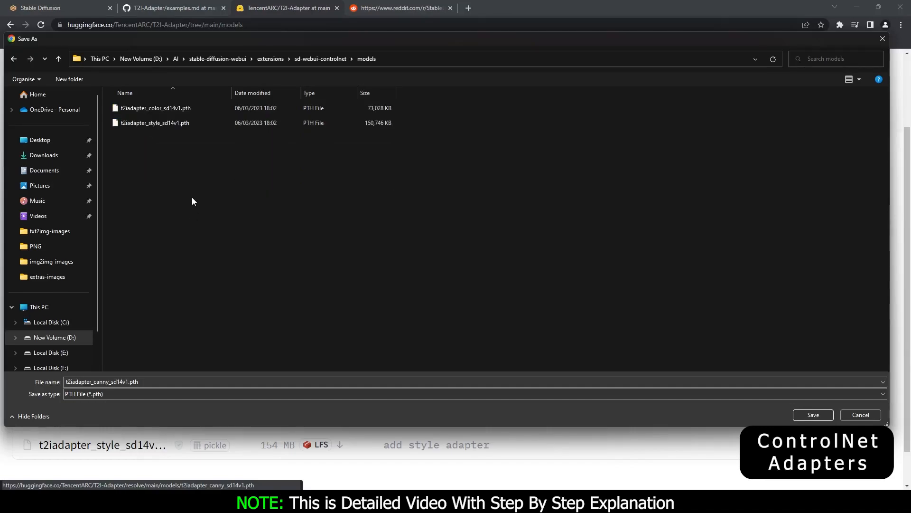
click(859, 414)
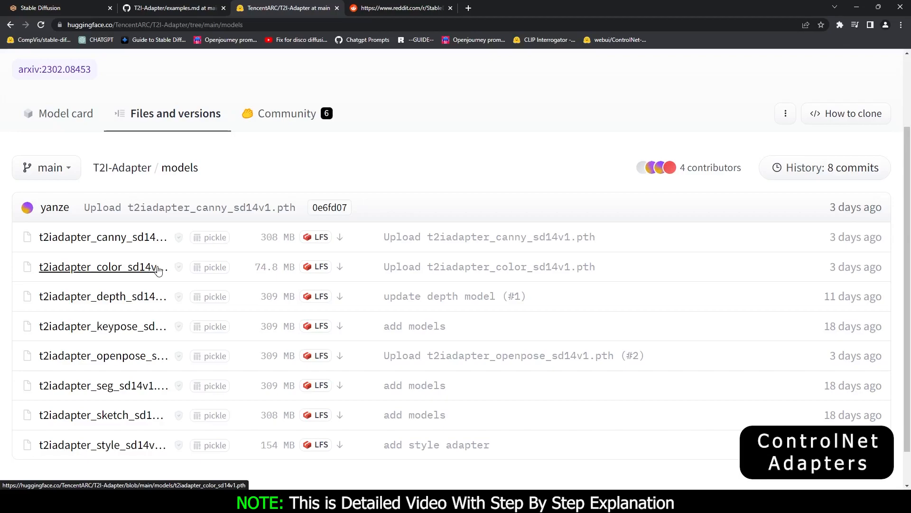
Step: Switch to the Stable Diffusion web UI, open txt2img, and review the adapter models available for ControlNet's Control Model - 0
mouse_move(470, 501)
click(52, 8)
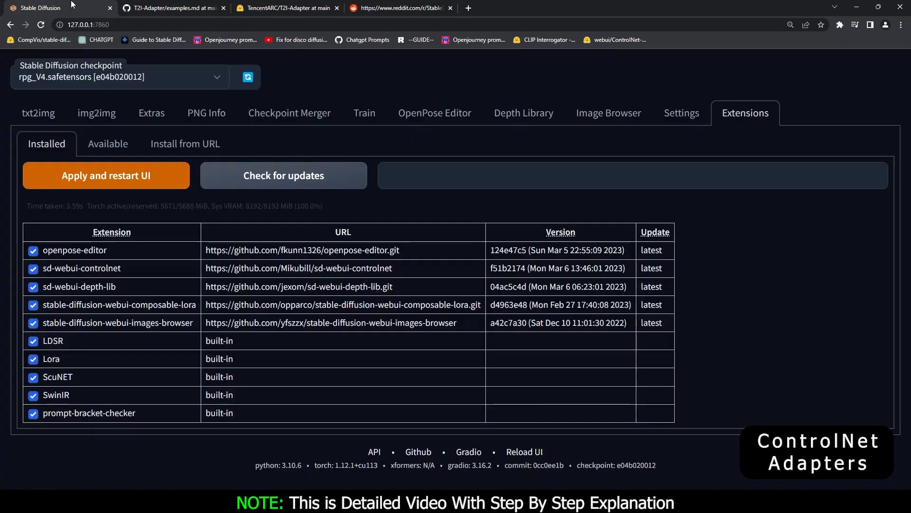
click(38, 113)
scroll(366, 417, down, 10)
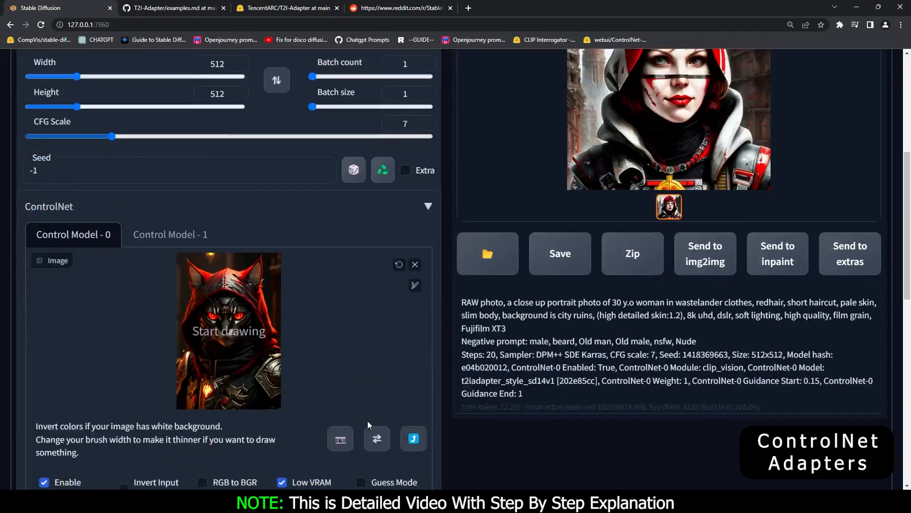
click(314, 304)
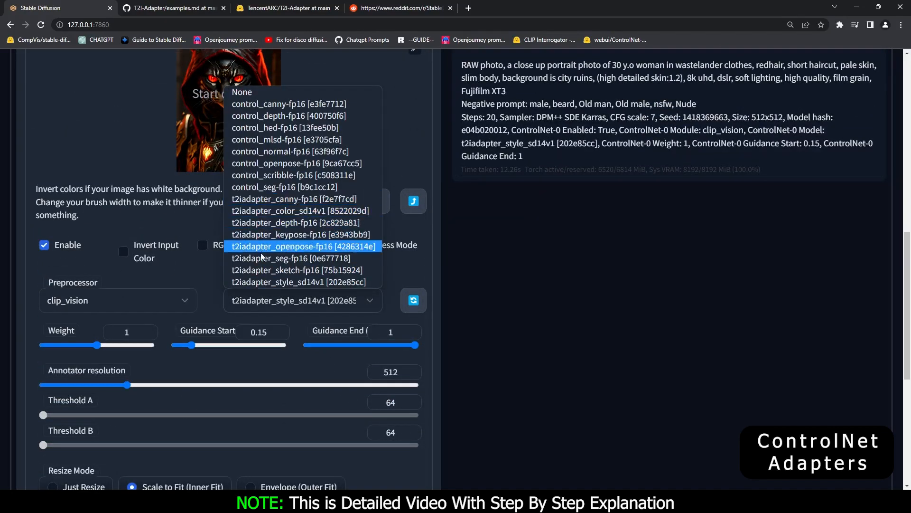
click(294, 282)
scroll(297, 320, up, 2)
scroll(326, 328, down, 2)
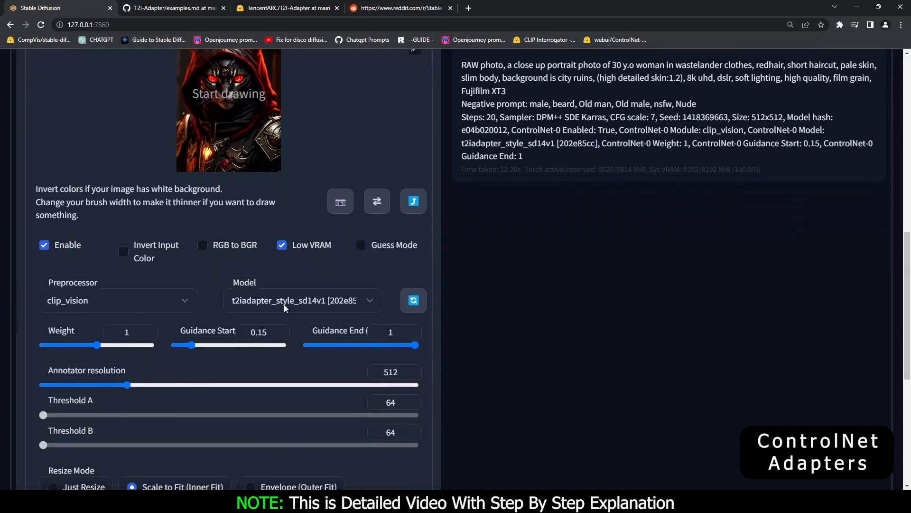
Step: Set Control Model - 0 to t2iadapter_color_sd14v1 with the color preprocessor and generate an image
click(278, 305)
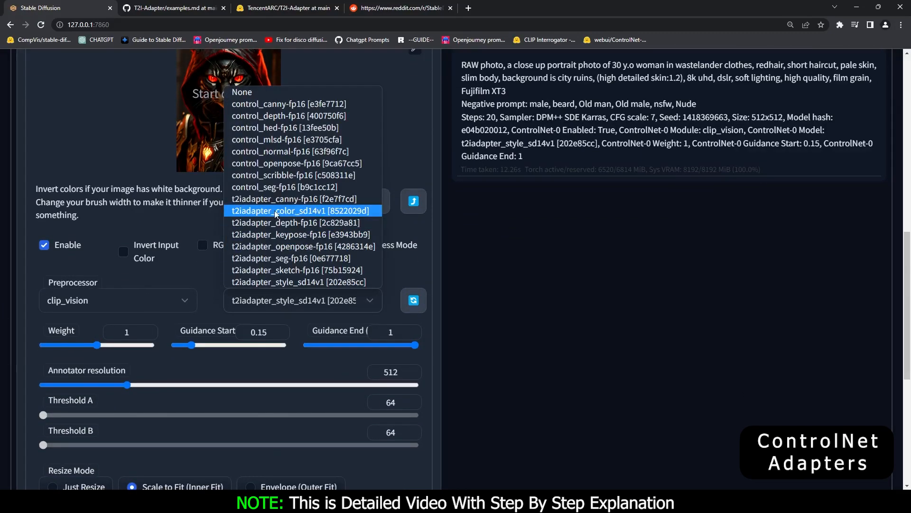
click(289, 212)
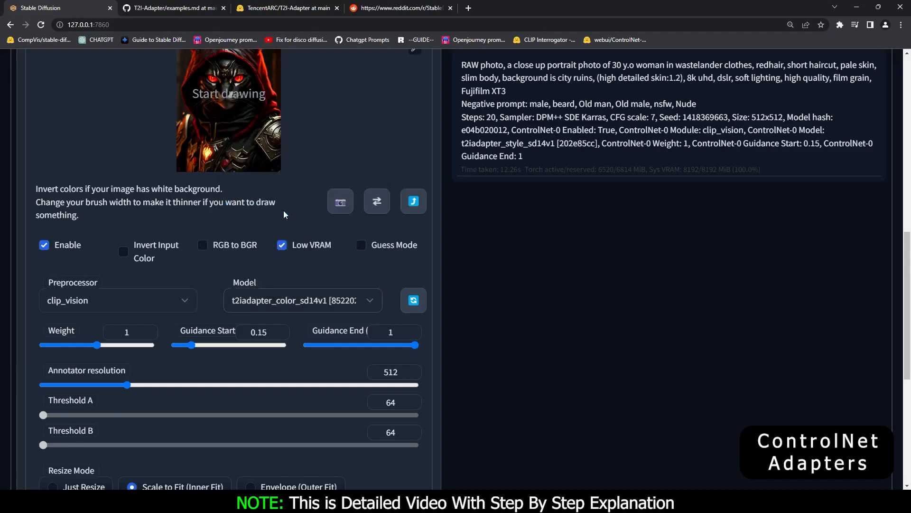
click(170, 307)
click(66, 225)
scroll(280, 333, up, 4)
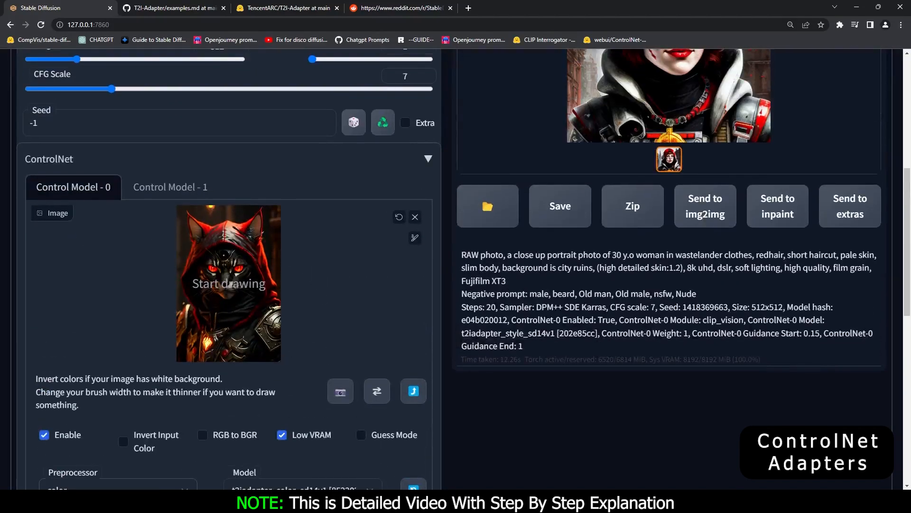
scroll(200, 159, up, 7)
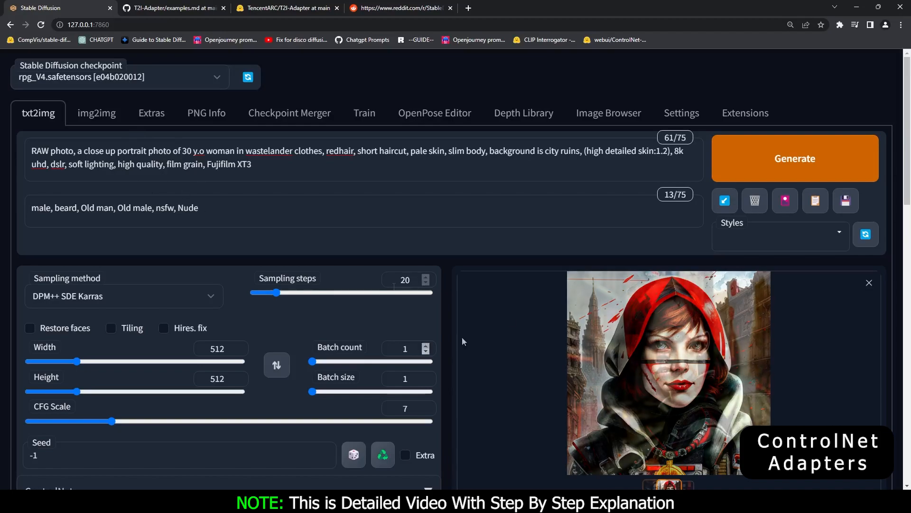
Step: Compare the generated portrait with its pixelated color map, the hooded cat control image, and the generation settings
scroll(909, 146, down, 1)
scroll(909, 146, down, 2)
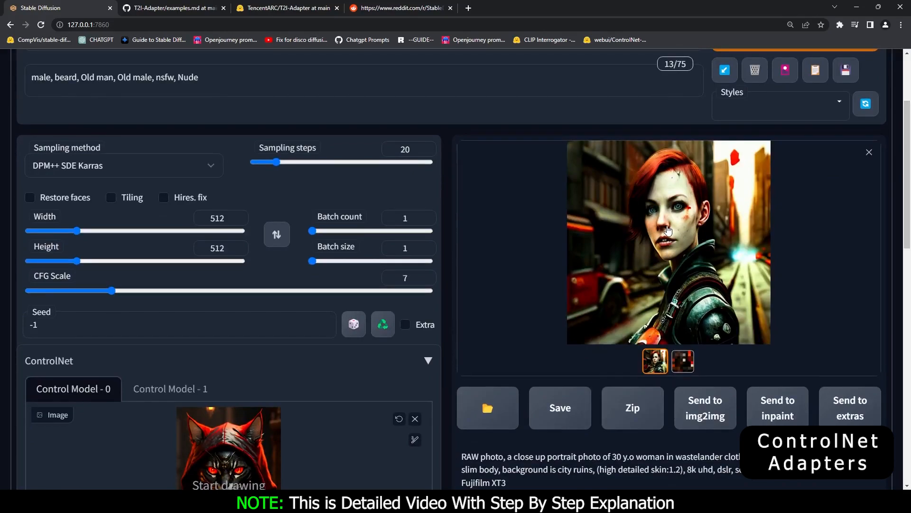
scroll(668, 230, down, 2)
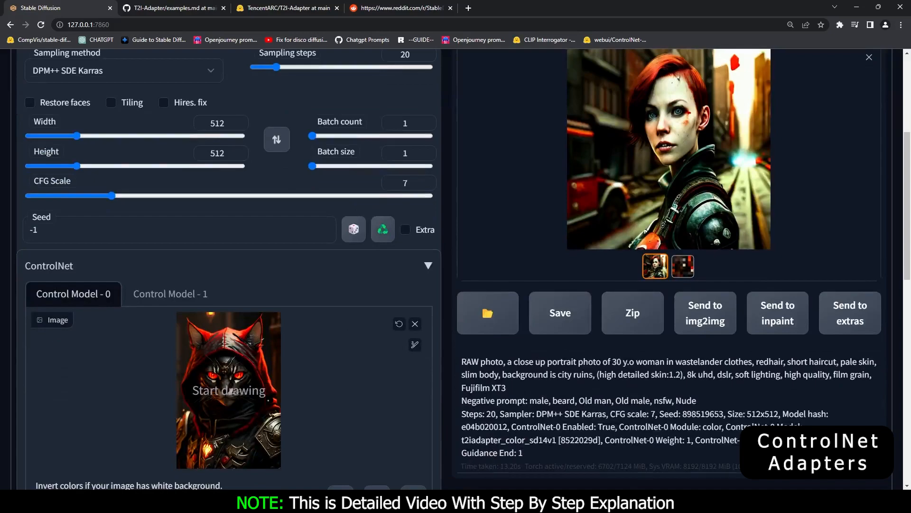
scroll(335, 334, down, 1)
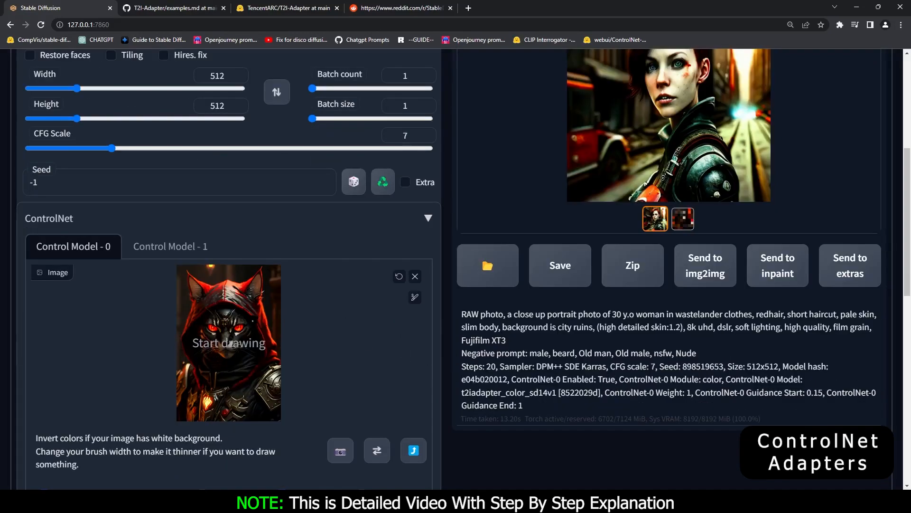
scroll(685, 391, up, 2)
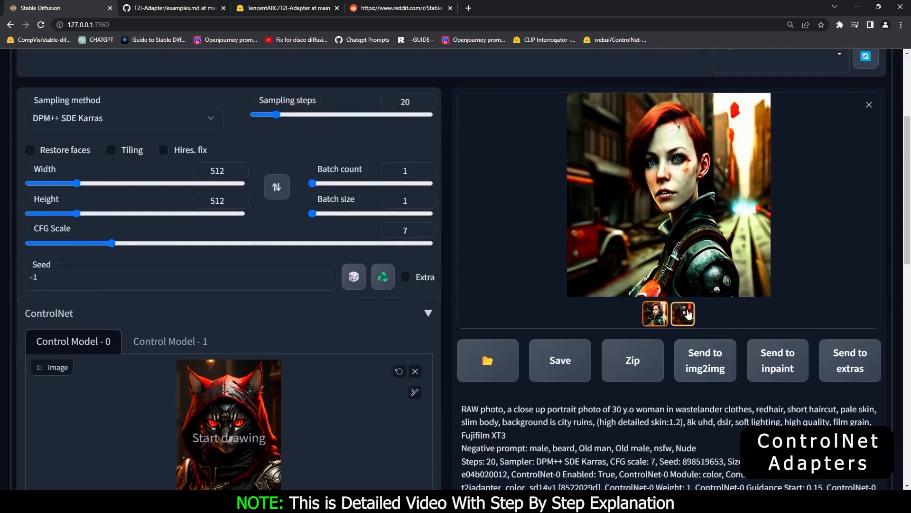
click(683, 313)
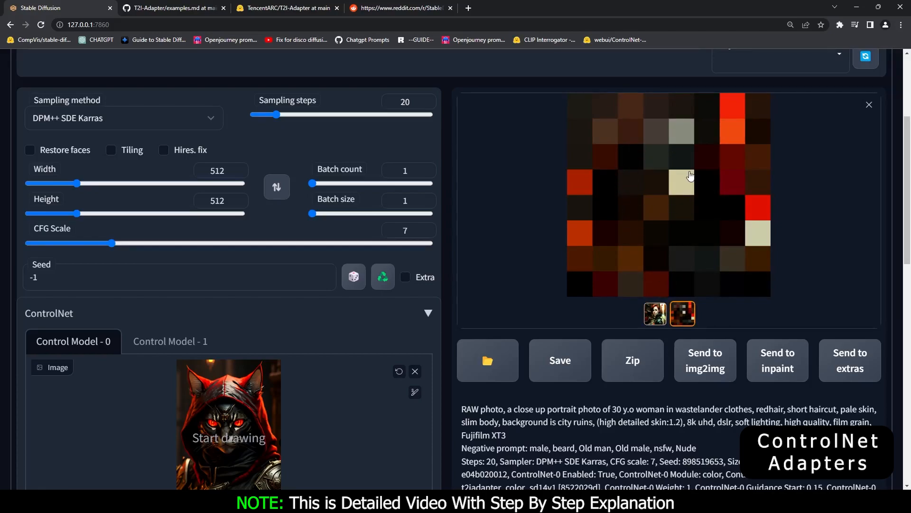
scroll(655, 224, down, 3)
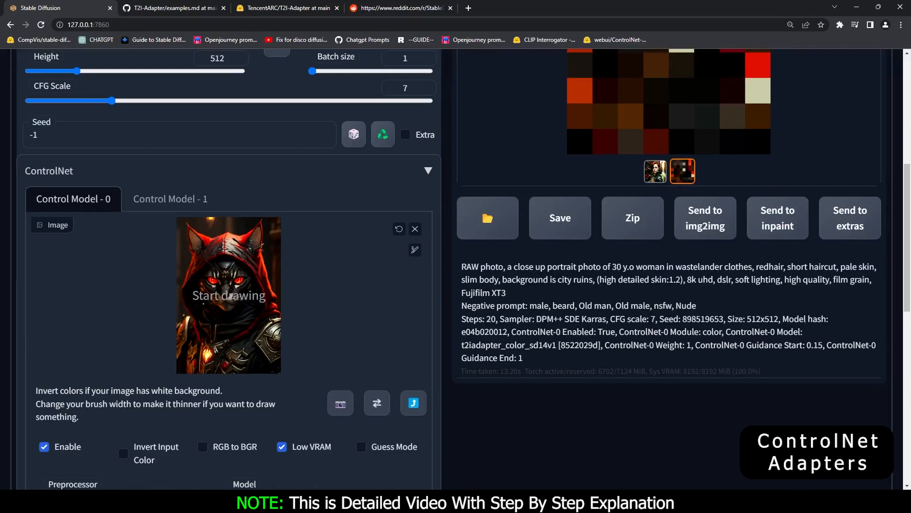
scroll(650, 214, up, 3)
scroll(650, 214, up, 1)
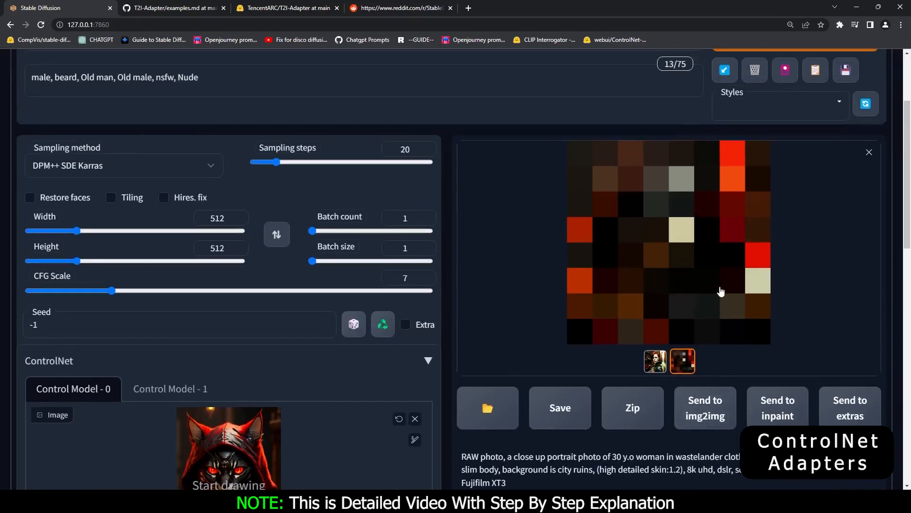
click(655, 361)
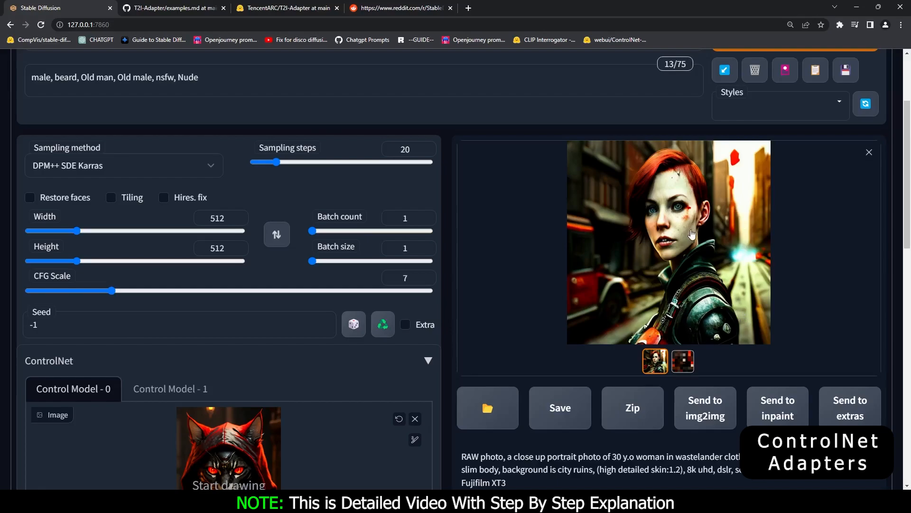
Step: Check the prompt and images in img2img, and return to txt2img
scroll(691, 233, up, 2)
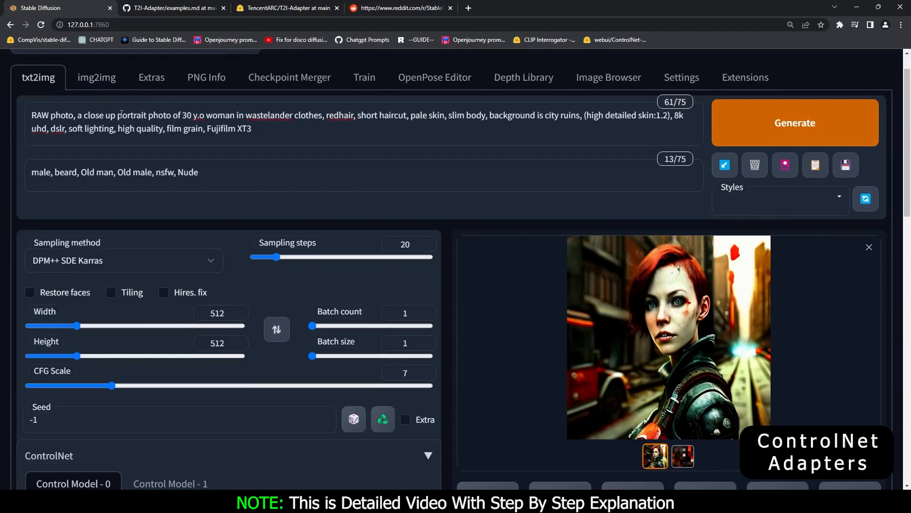
click(95, 78)
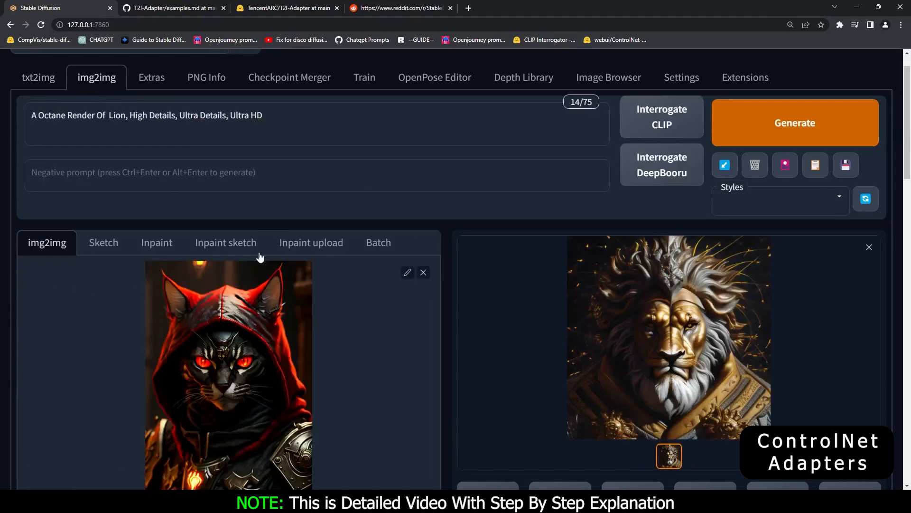
click(46, 87)
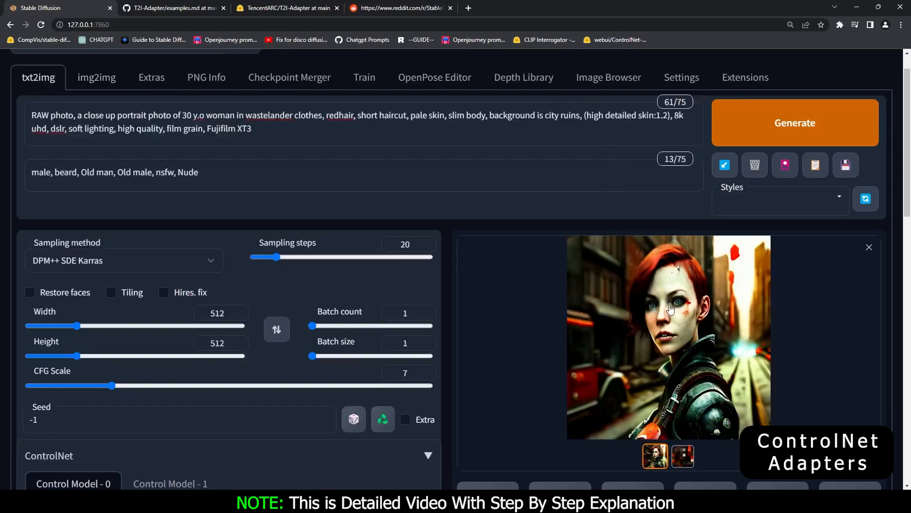
scroll(217, 326, down, 5)
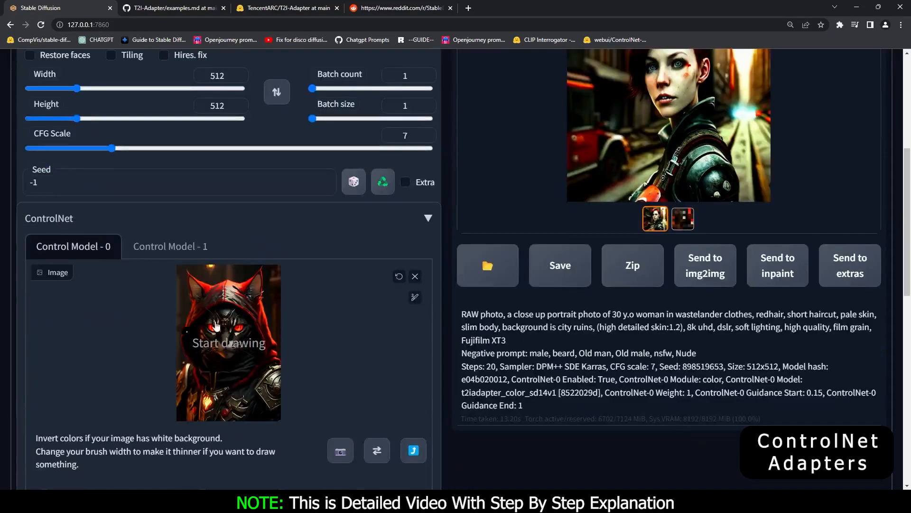
click(415, 276)
click(224, 347)
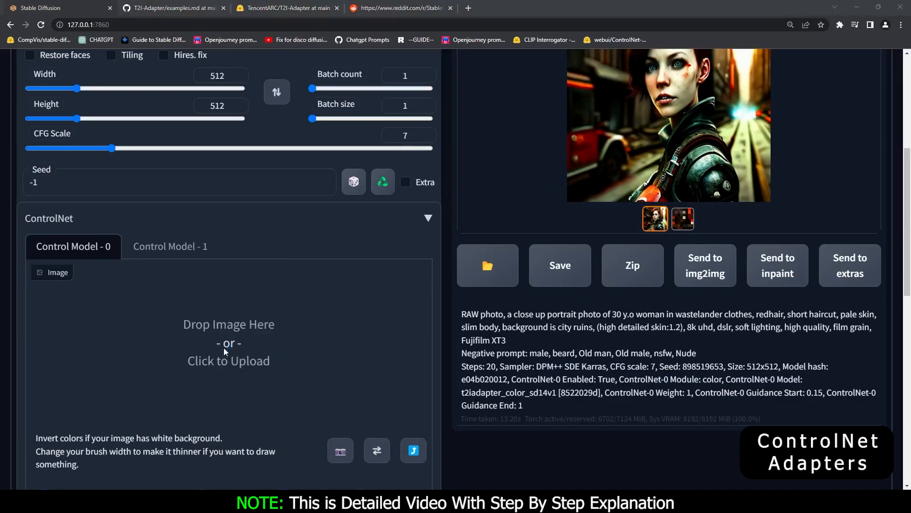
scroll(386, 299, down, 8)
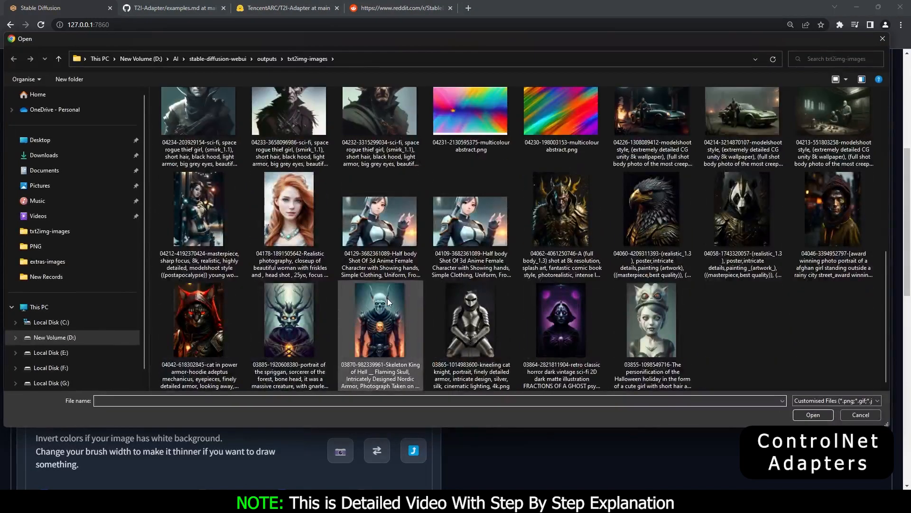
click(543, 334)
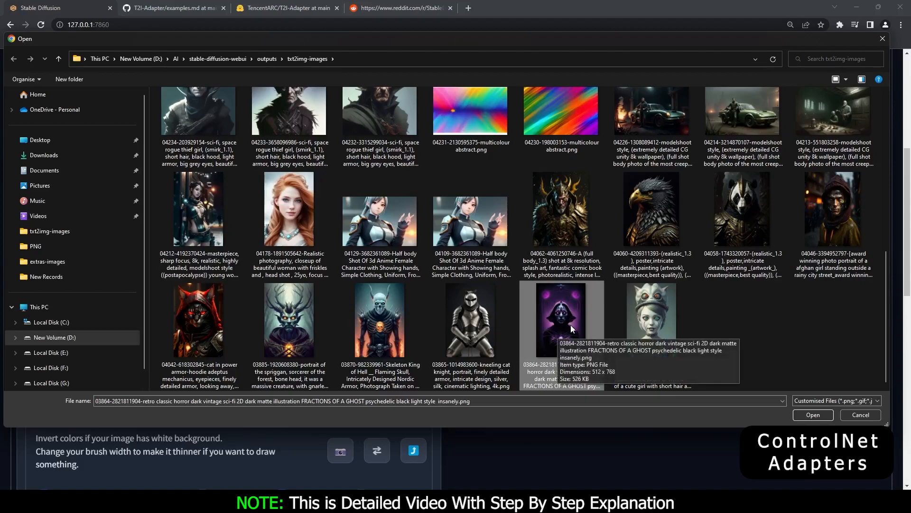
click(813, 415)
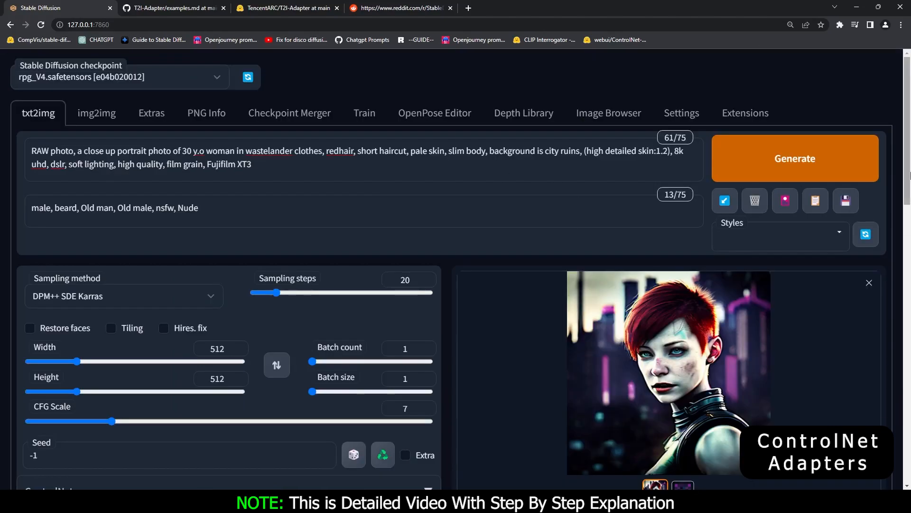
Step: Examine the new portrait and its color map against the purple ghost control image to judge the color transfer
scroll(910, 218, down, 3)
drag(909, 223, 909, 257)
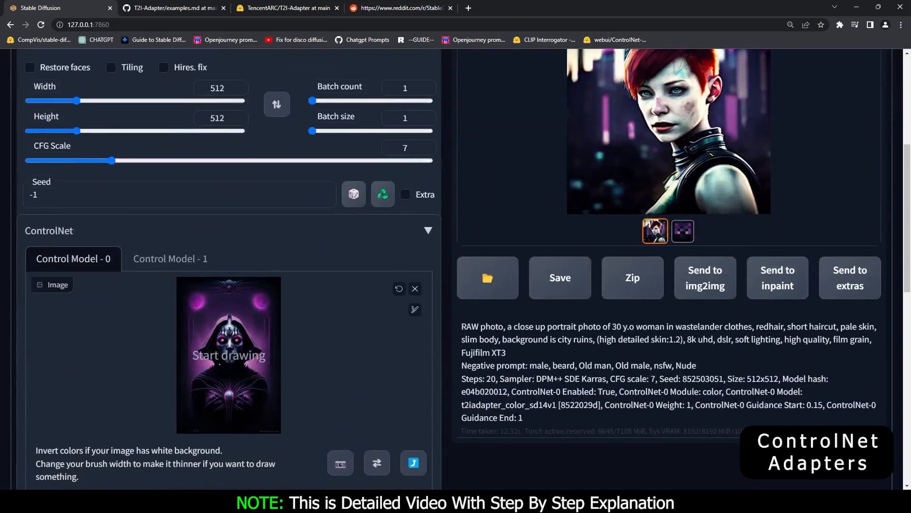
click(683, 230)
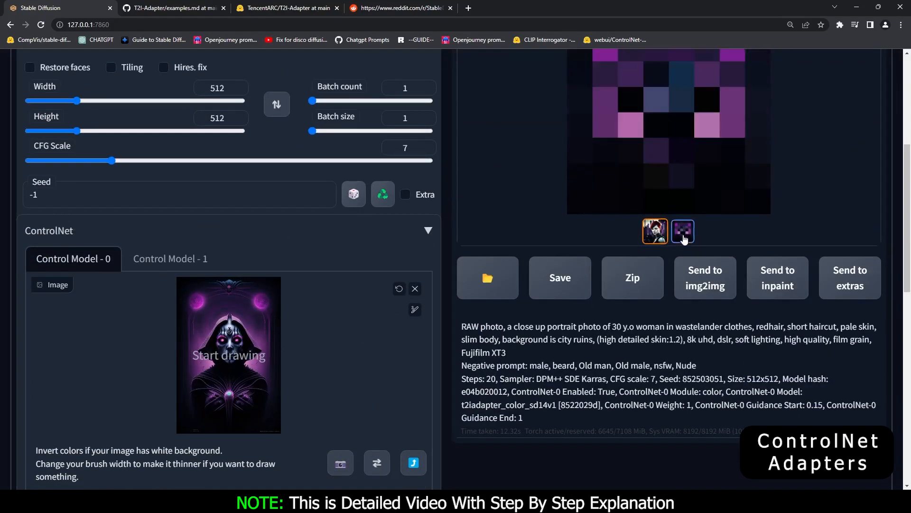
scroll(674, 232, up, 4)
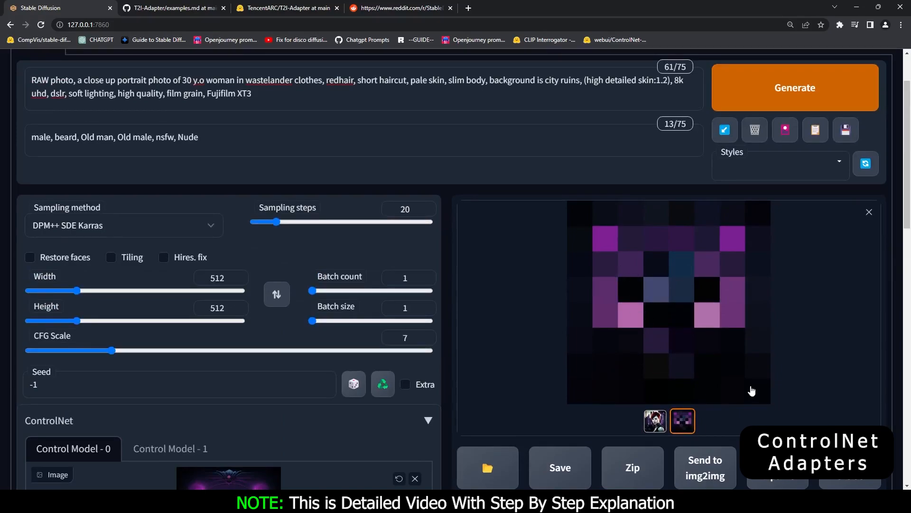
scroll(643, 350, down, 4)
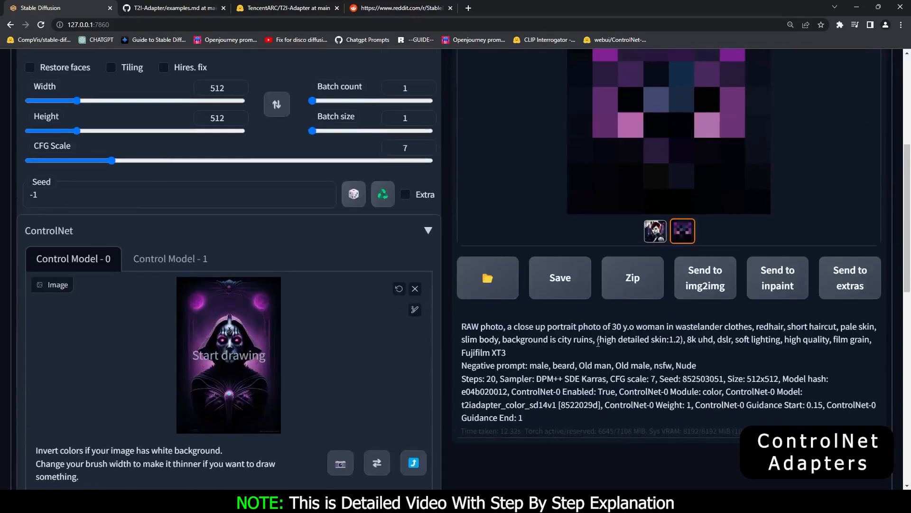
scroll(590, 343, up, 3)
click(655, 374)
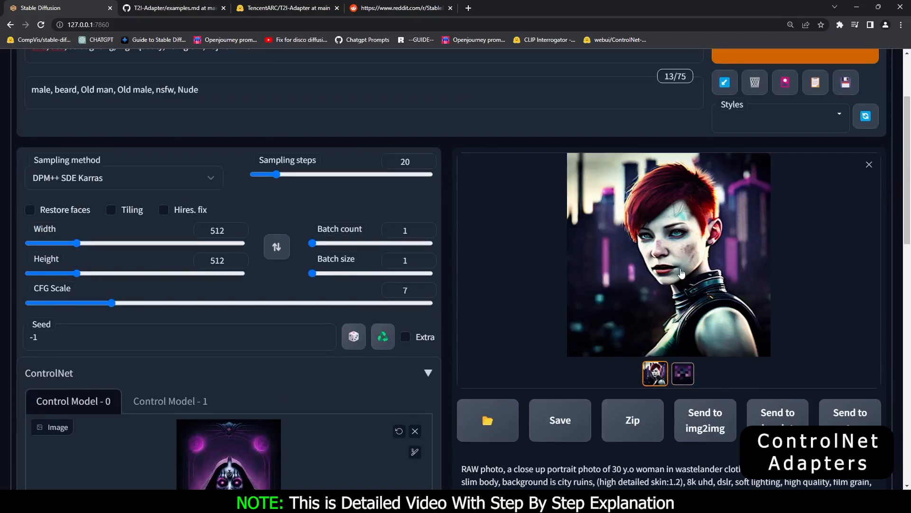
scroll(682, 273, up, 1)
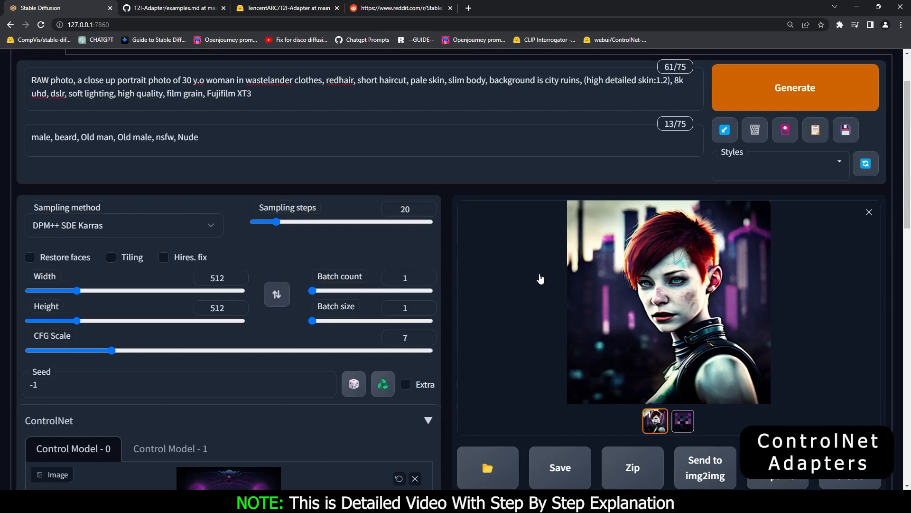
scroll(470, 333, down, 3)
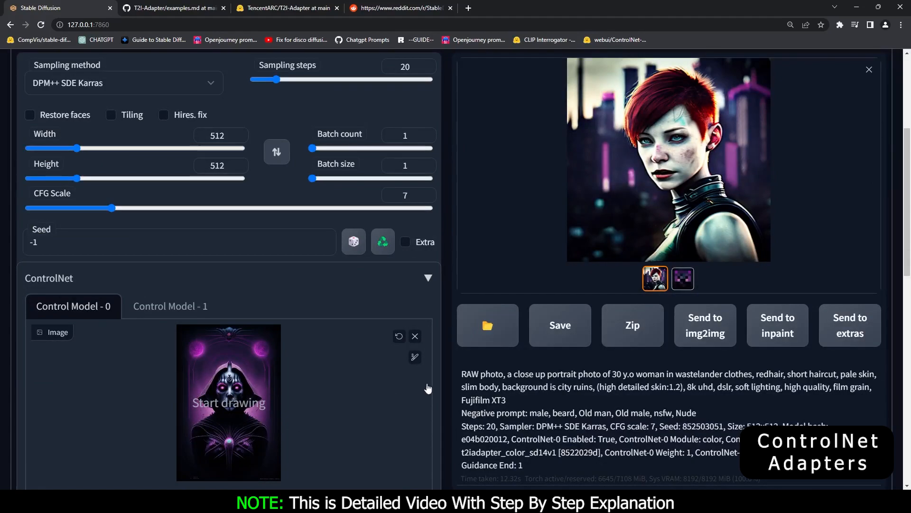
scroll(530, 384, up, 3)
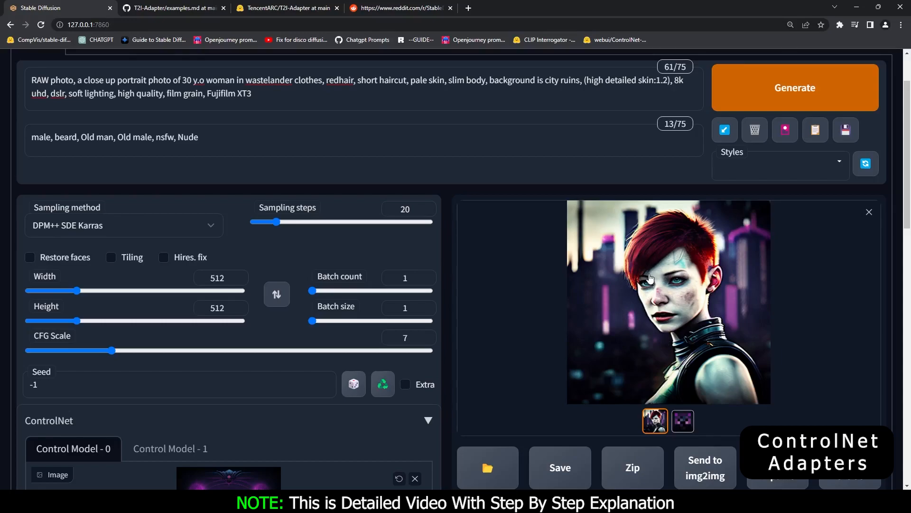
Step: Replace the Control Model - 0 image with the pastel geometric artwork, generate another image, and view the result
scroll(386, 333, down, 3)
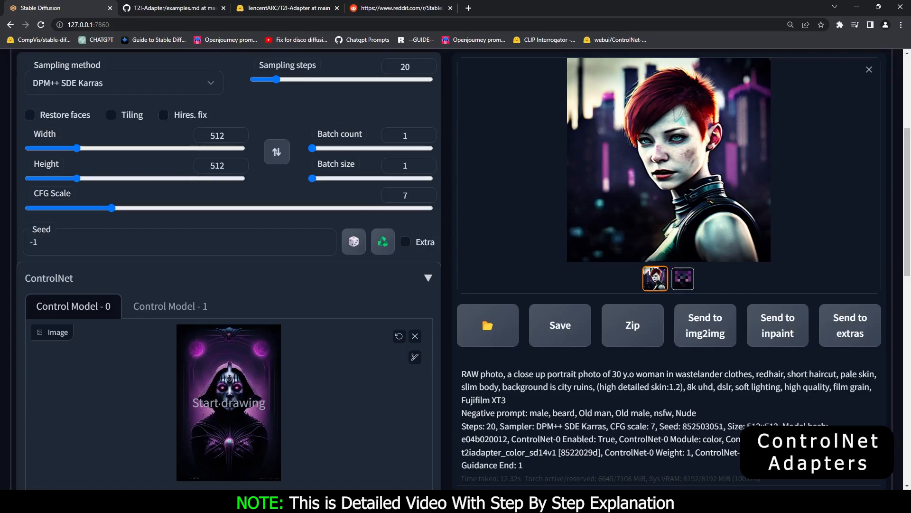
scroll(238, 392, down, 2)
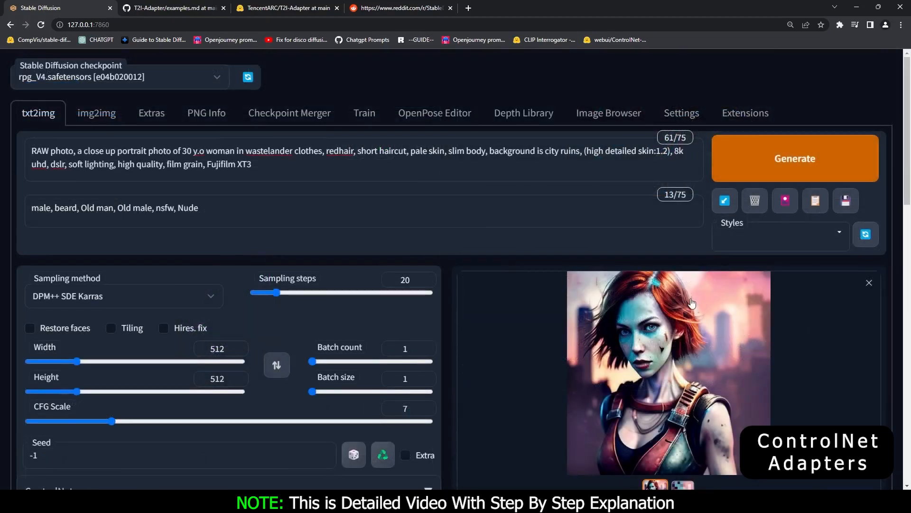
scroll(674, 288, down, 2)
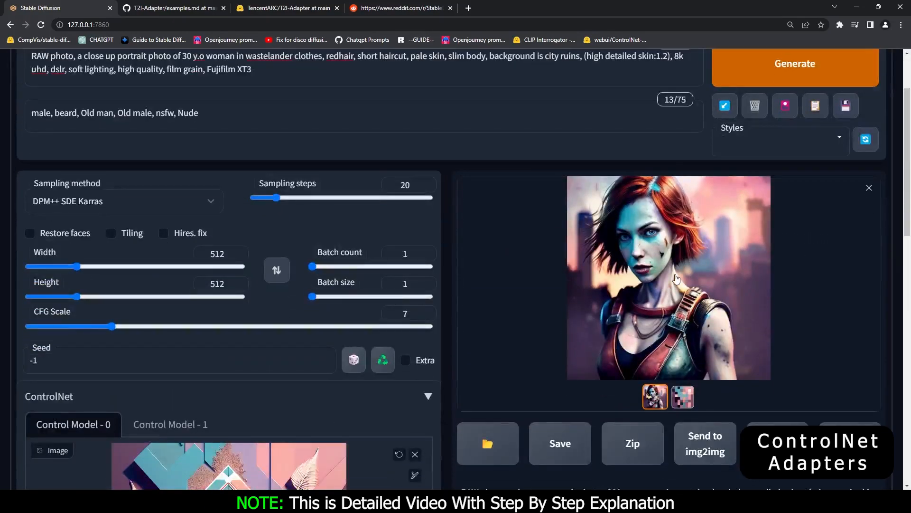
Step: Compare the generated portrait with its color map to examine how the pastel artwork's palette carried over
scroll(279, 336, down, 3)
scroll(256, 385, up, 2)
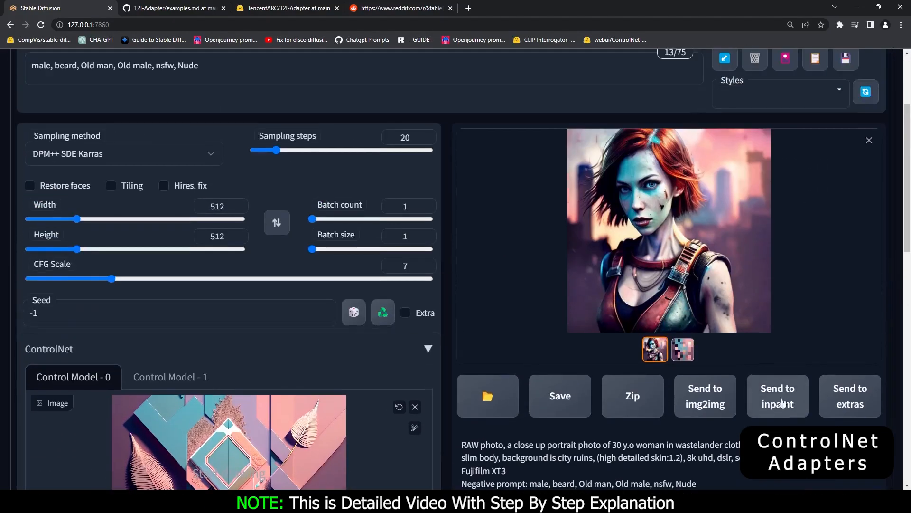
click(682, 349)
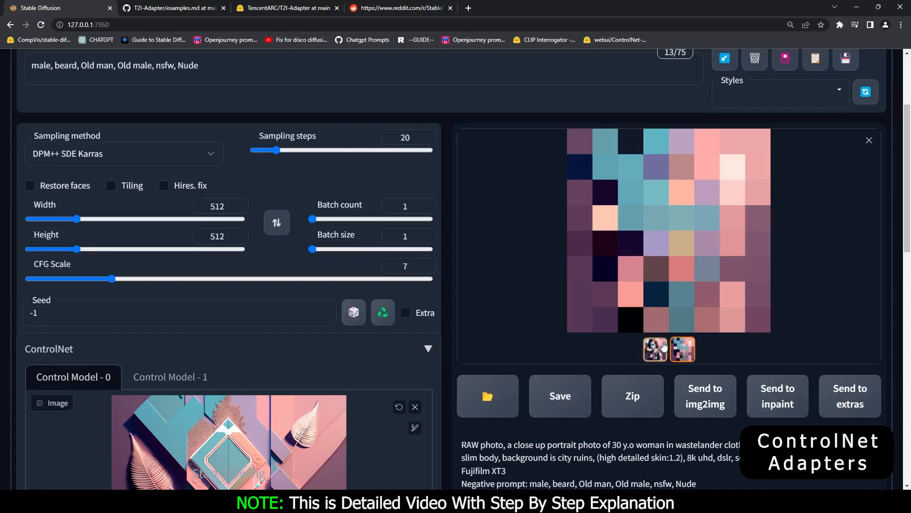
click(659, 355)
click(675, 356)
click(659, 355)
click(683, 353)
click(657, 356)
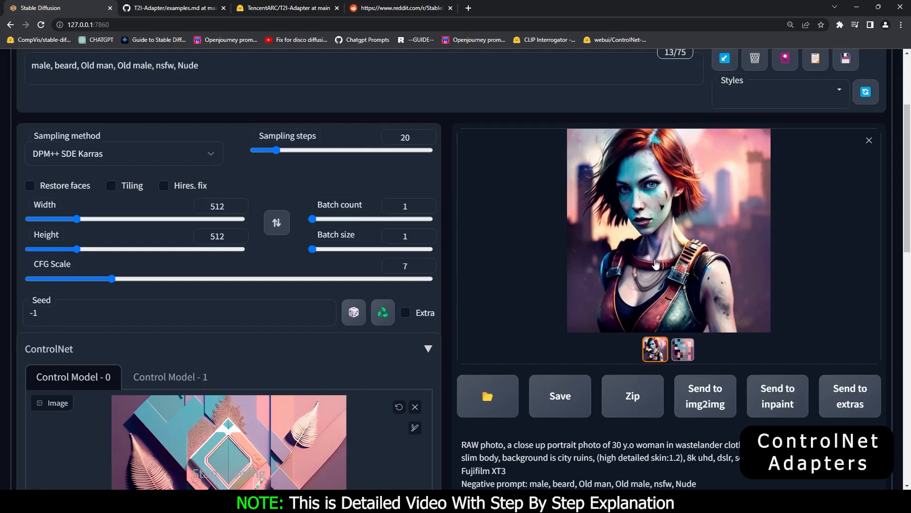
Step: Set the Control Model - 0 model to t2iadapter_style_sd14v1 and its preprocessor to clip_vision
scroll(427, 299, down, 3)
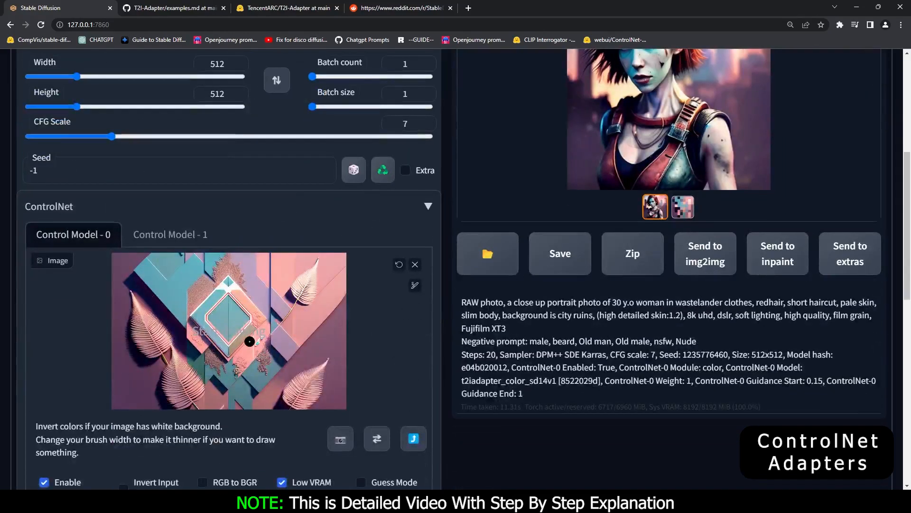
scroll(250, 341, down, 3)
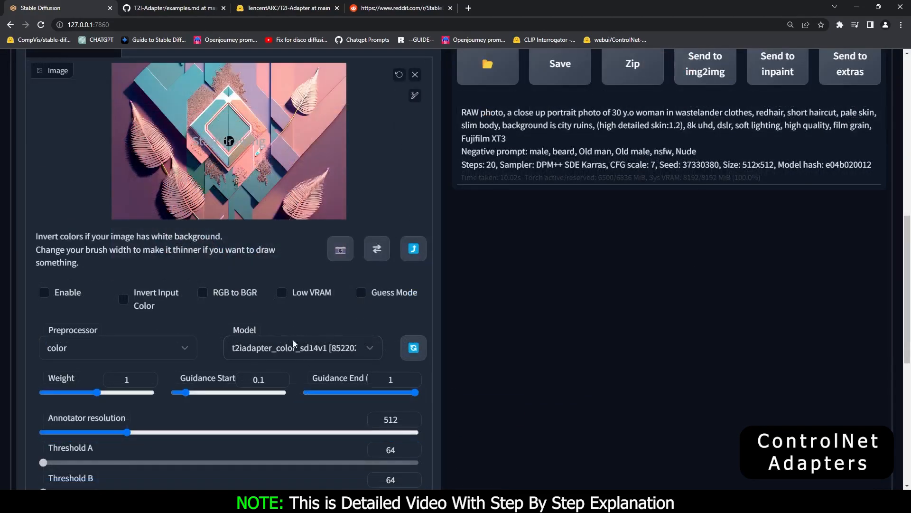
click(279, 352)
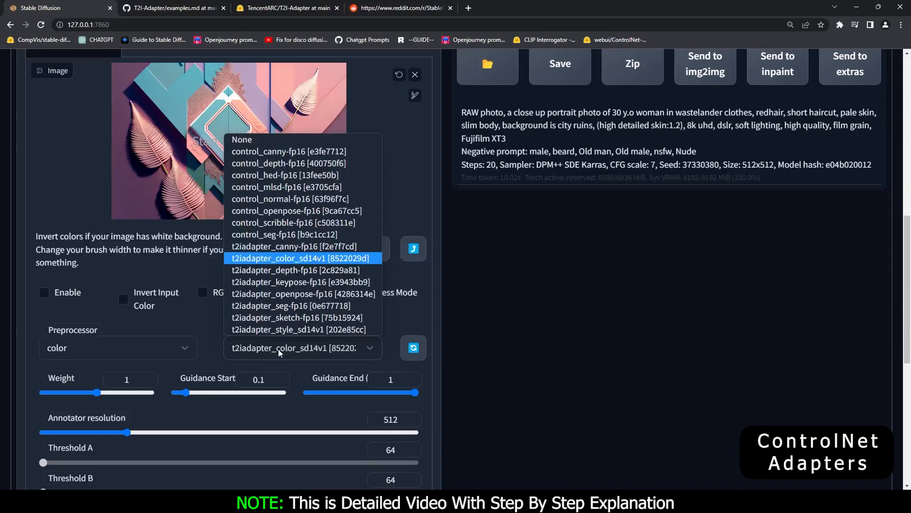
click(291, 330)
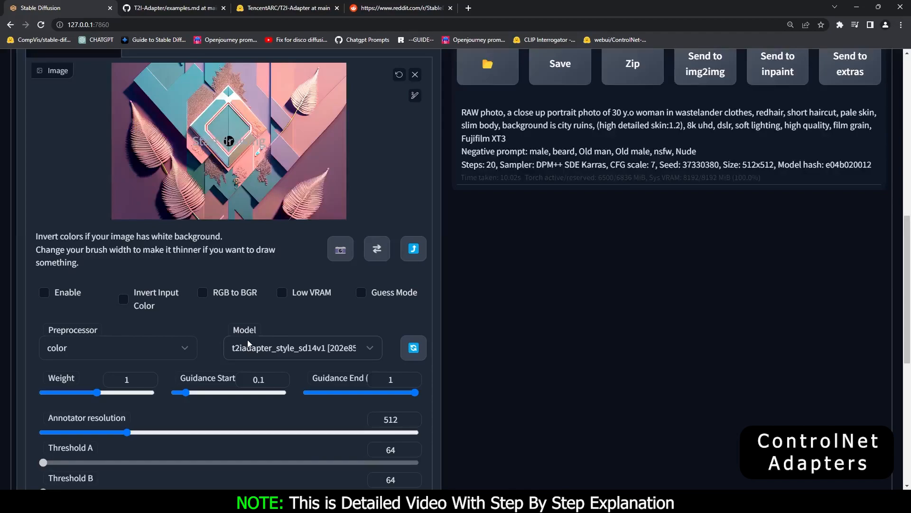
click(91, 349)
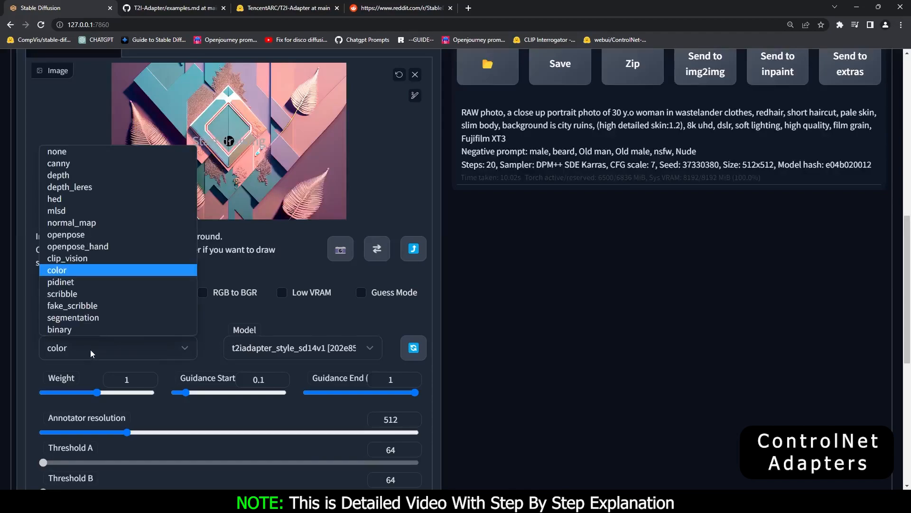
click(77, 260)
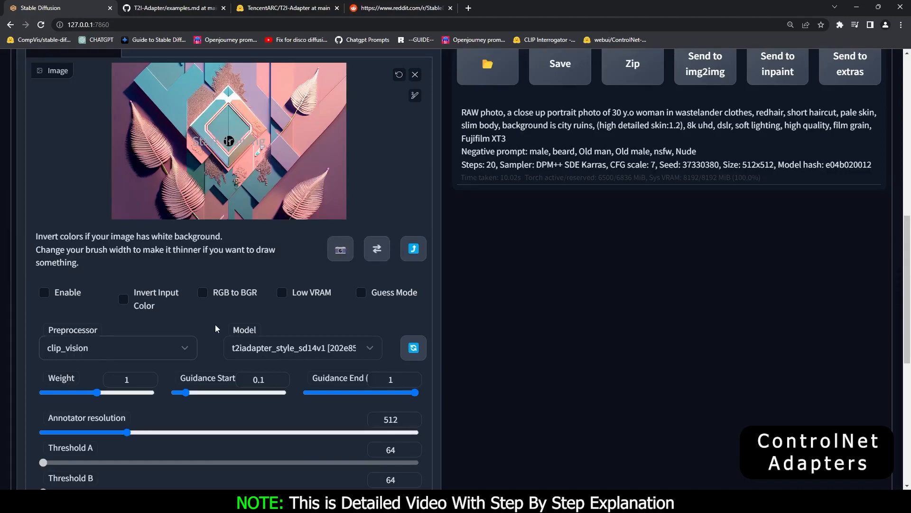
Step: Replace the Control Model - 0 image with the horned forest demon artwork from the txt2img-images folder
click(414, 75)
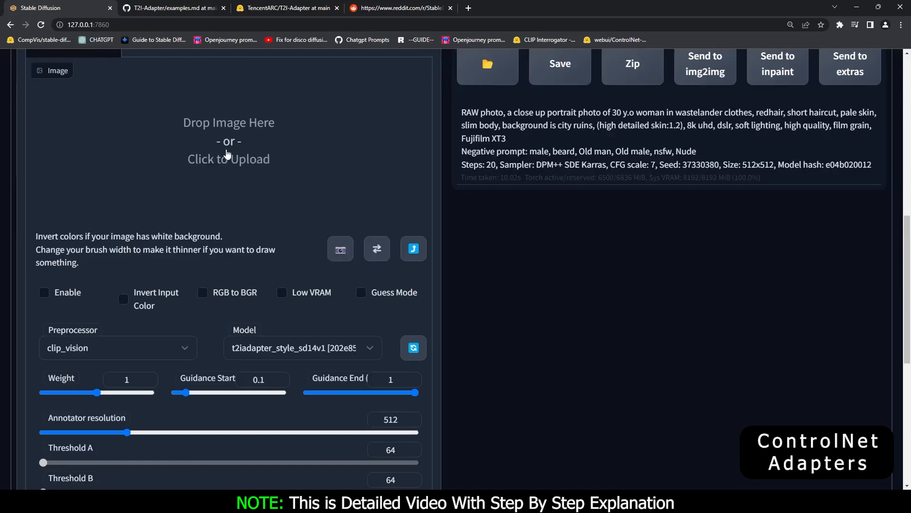
click(239, 178)
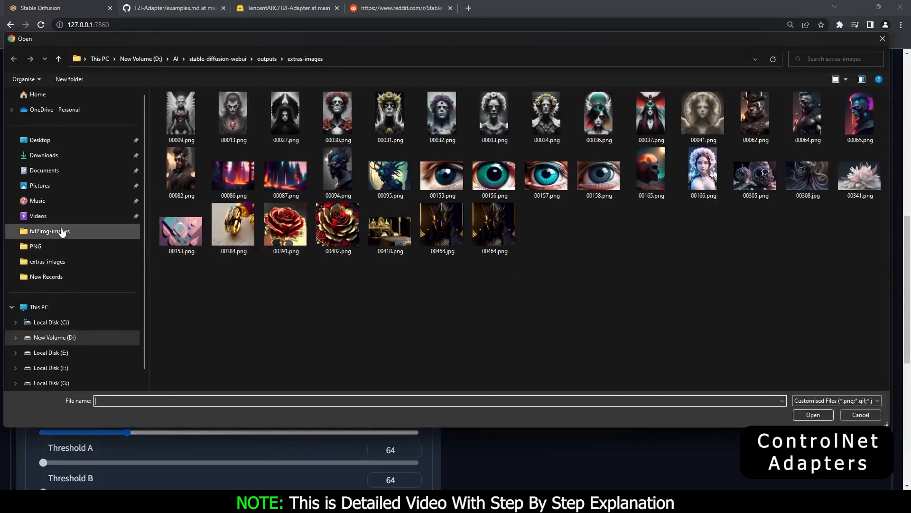
click(135, 231)
double_click(216, 315)
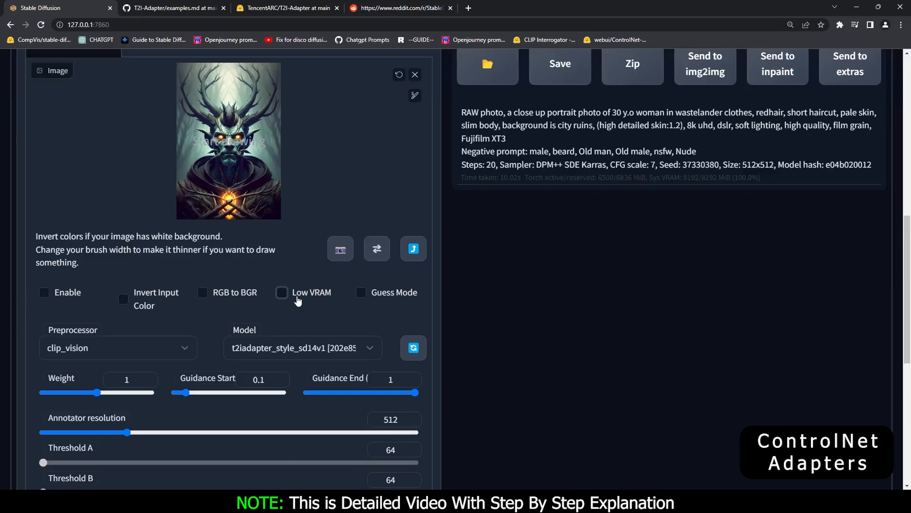
Step: Review the woman portrait prompt, generate a baseline image with ControlNet disabled, and view it enlarged
scroll(626, 308, up, 10)
drag(37, 153, 252, 165)
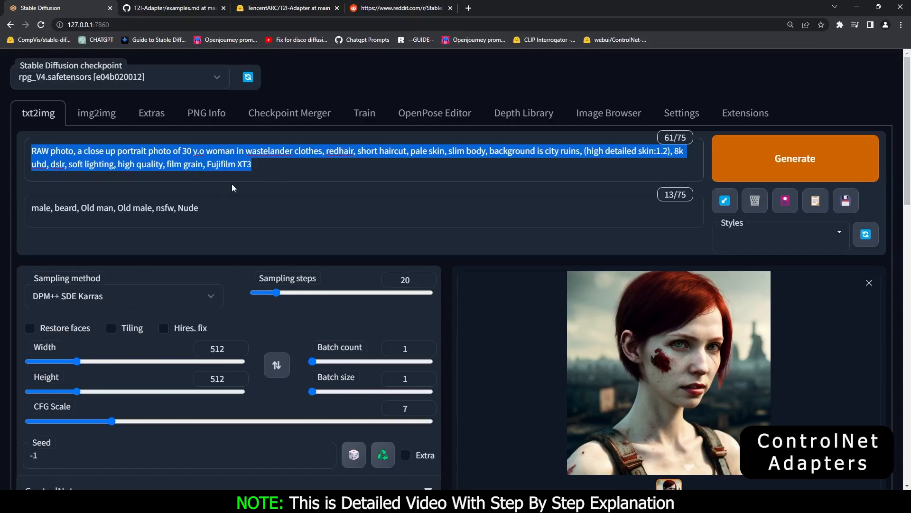
scroll(125, 371, down, 8)
scroll(511, 375, up, 8)
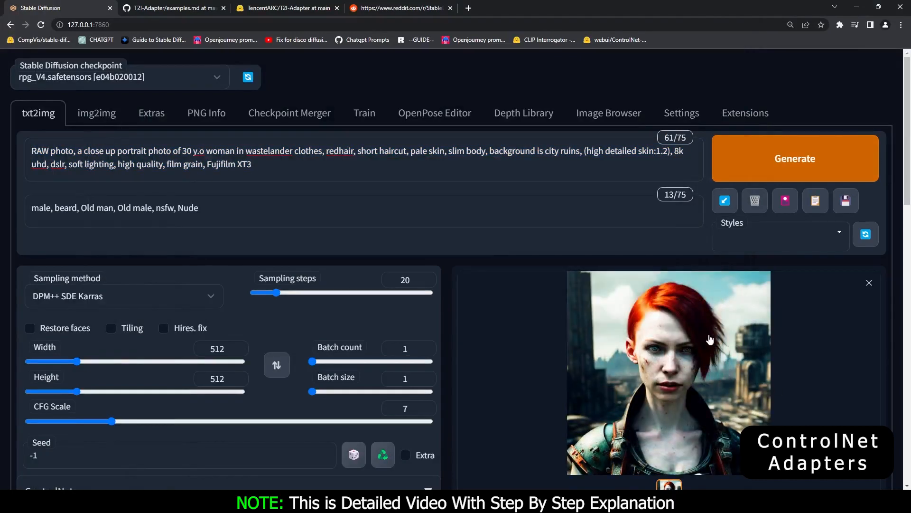
click(701, 341)
click(810, 371)
Step: Enable Control Model - 0 and turn on its Low VRAM option
scroll(67, 421, down, 8)
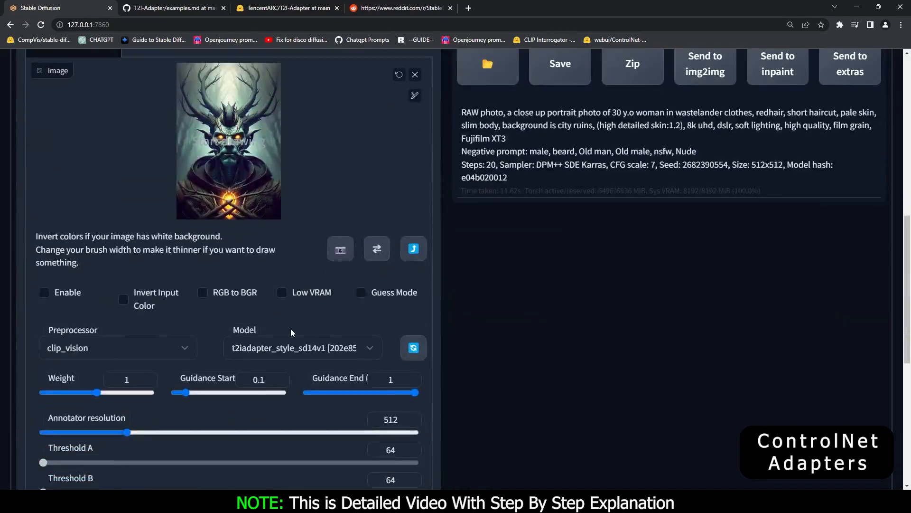
click(43, 293)
click(282, 293)
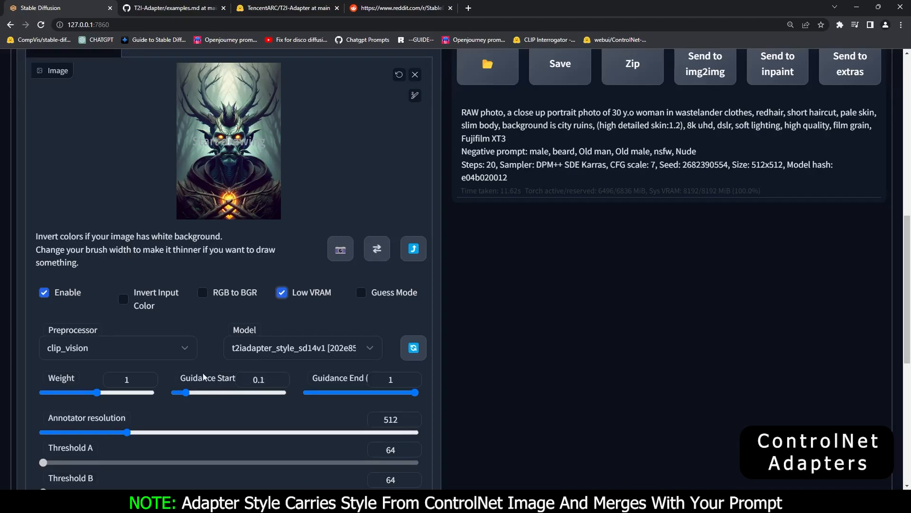
Step: Try a Guidance Start of 0.75 for Control Model - 0, and return it to 0.1
scroll(209, 375, up, 2)
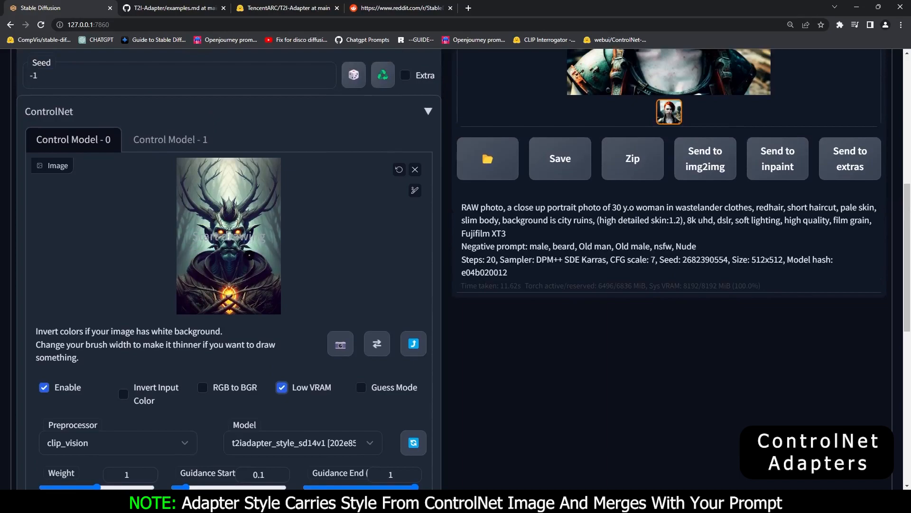
scroll(230, 387, down, 2)
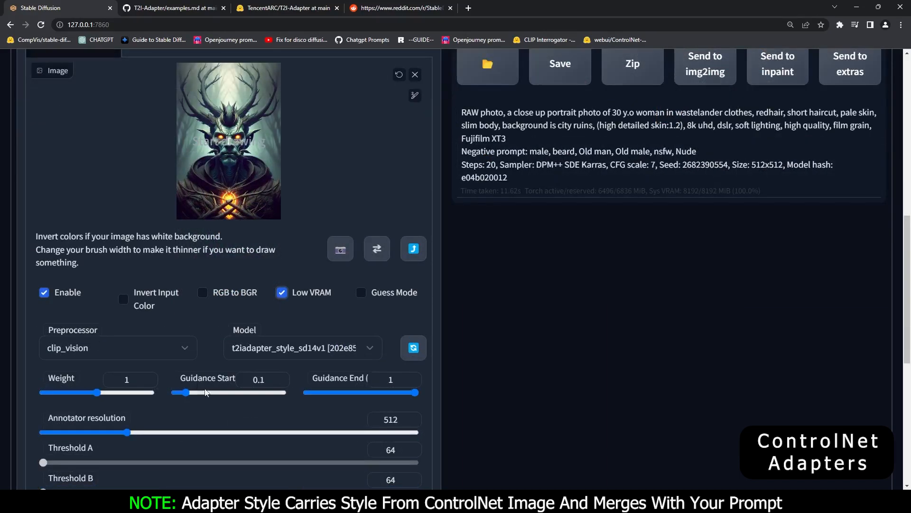
scroll(211, 380, up, 1)
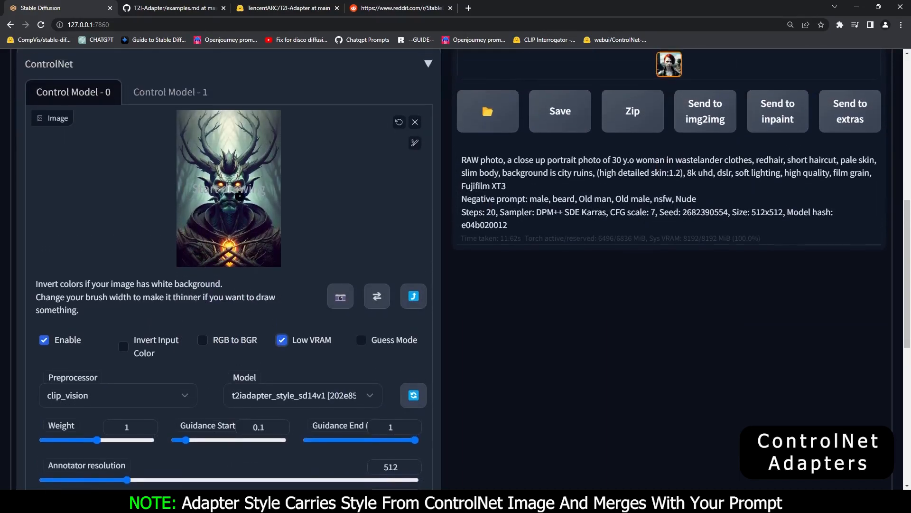
drag(185, 439, 256, 451)
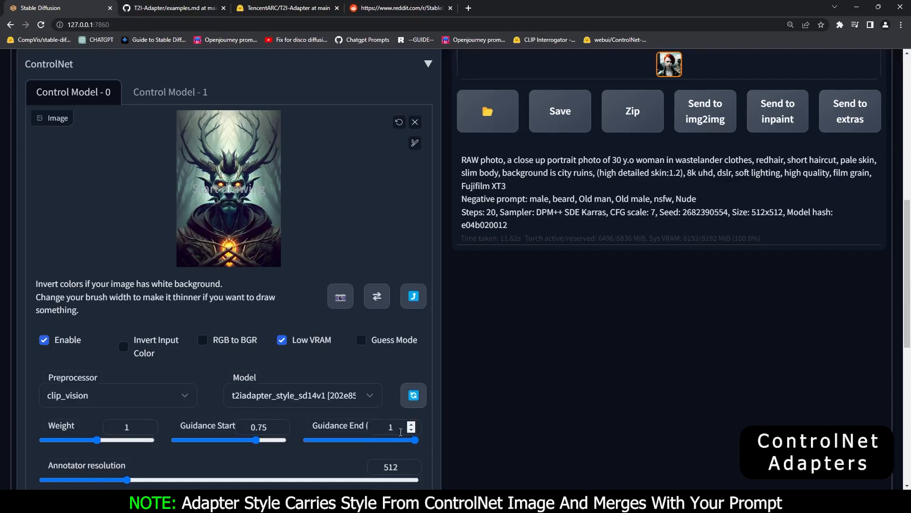
drag(256, 440, 186, 440)
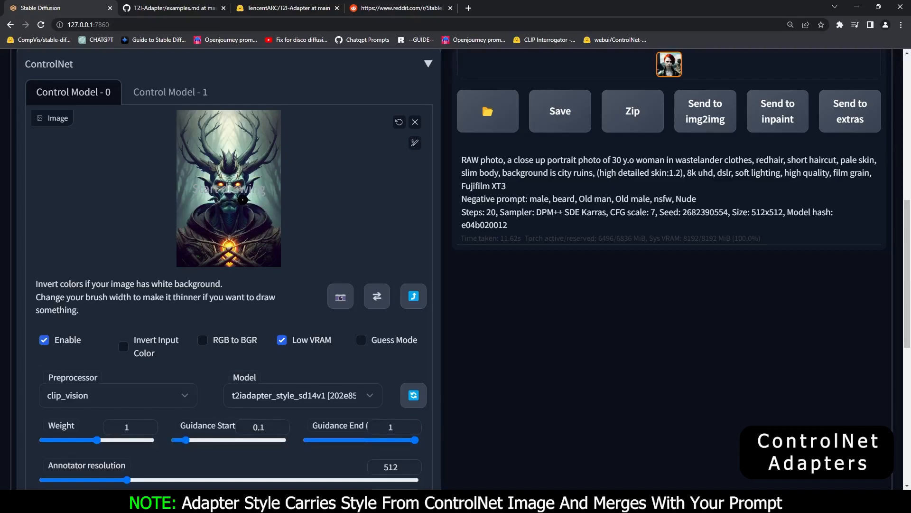
Step: Set Guidance Start to 0, generate an image with the style adapter, and view it enlarged
scroll(578, 259, up, 10)
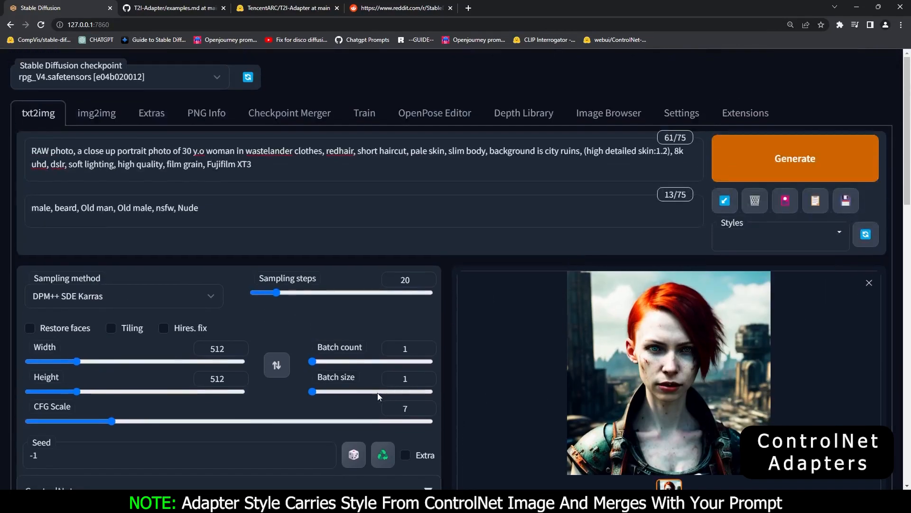
scroll(291, 373, down, 9)
drag(187, 383, 174, 383)
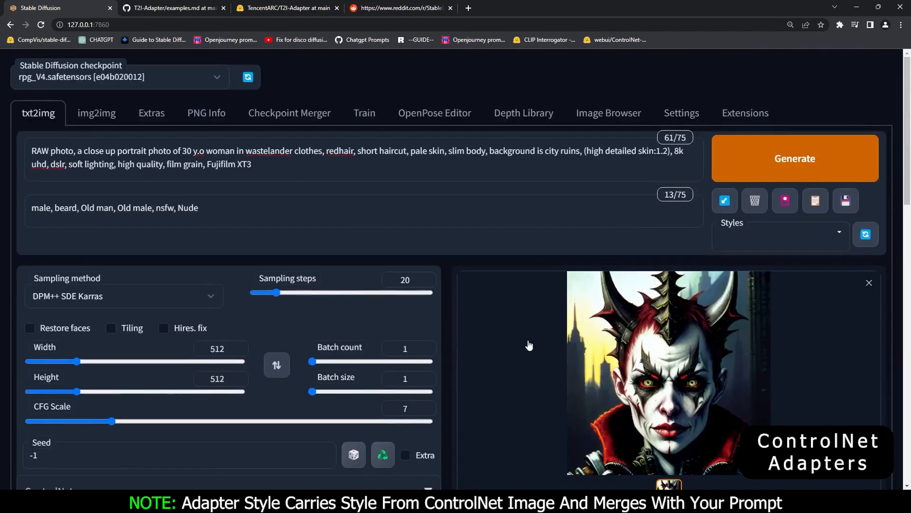
click(715, 365)
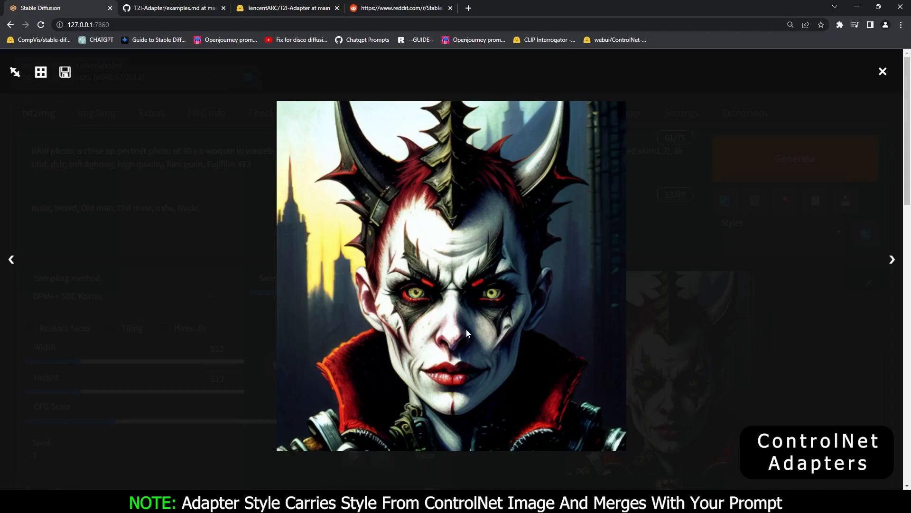
click(830, 365)
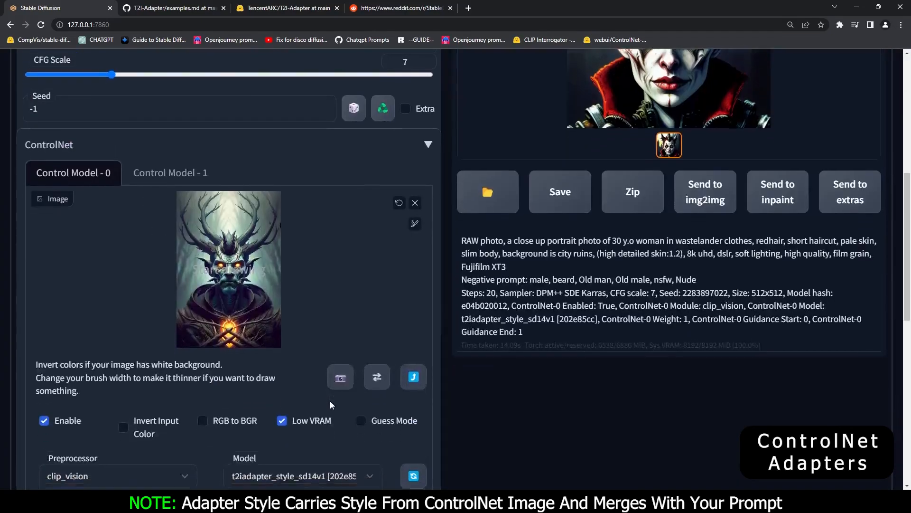
Step: Set Guidance Start to 0.3, generate another styled image, and inspect it enlarged
scroll(331, 404, down, 5)
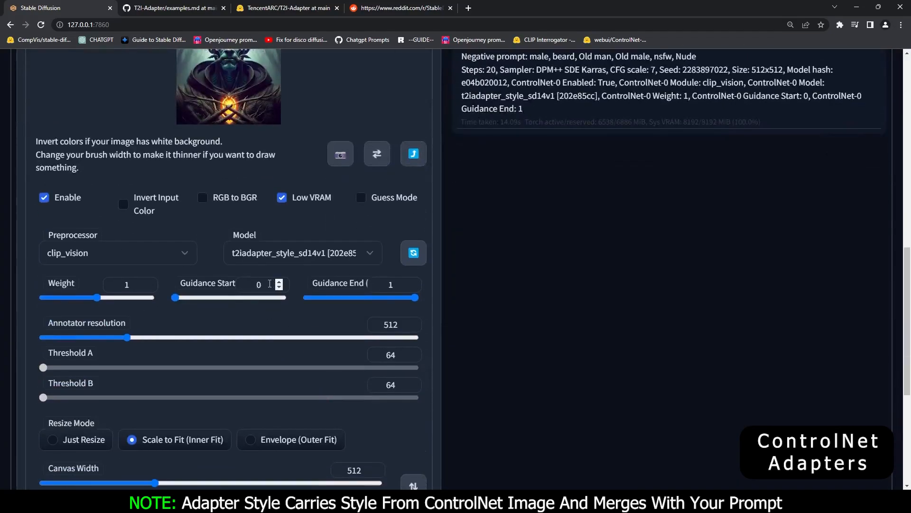
scroll(269, 284, up, 2)
drag(176, 394, 208, 396)
scroll(413, 249, up, 1)
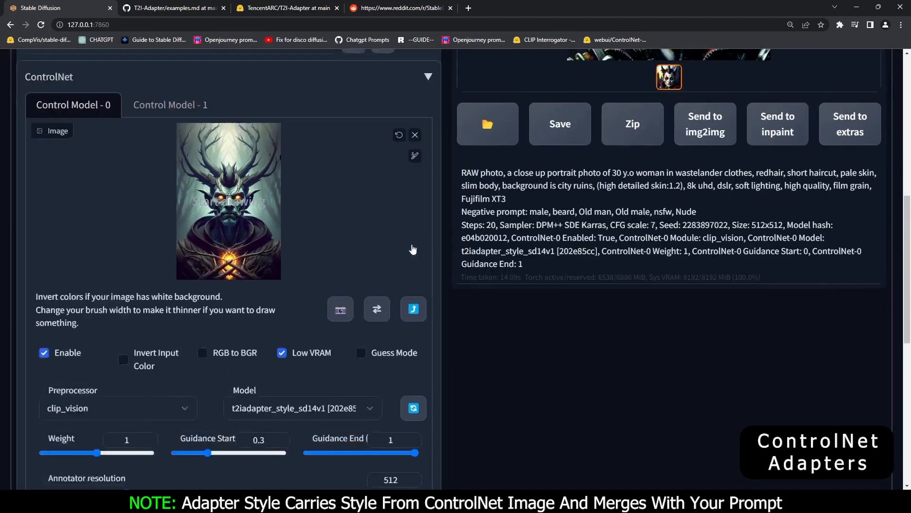
scroll(413, 249, up, 5)
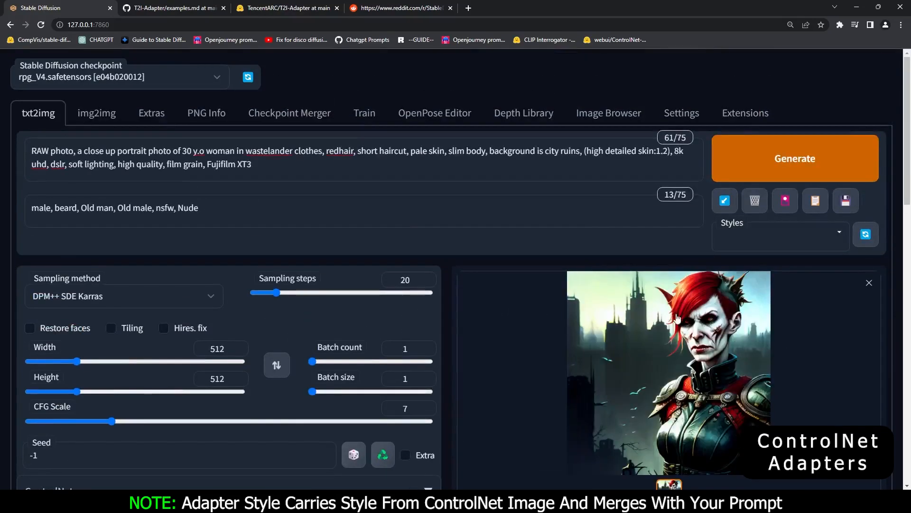
click(709, 332)
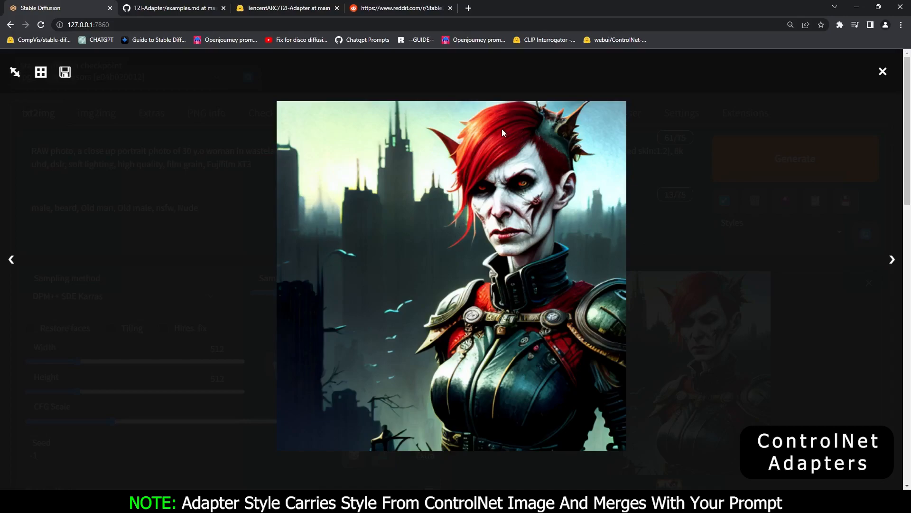
click(790, 352)
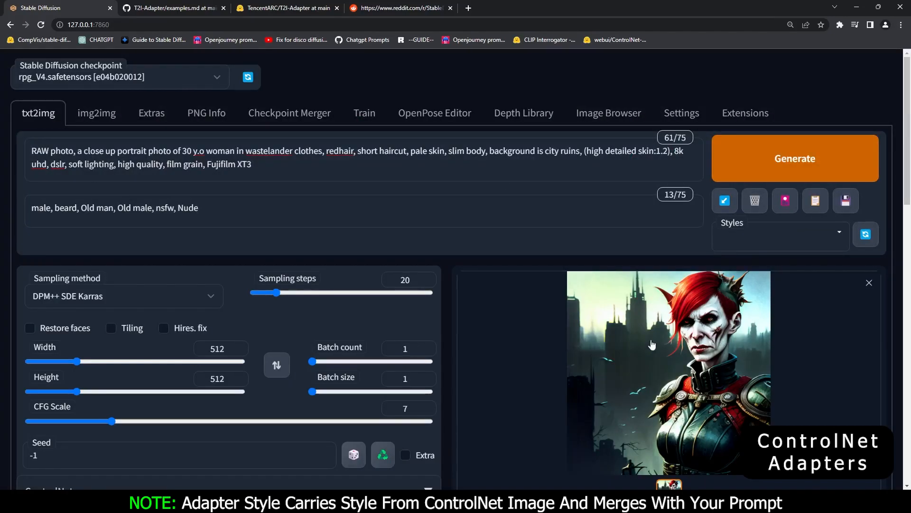
Step: Raise Guidance Start above 0.3, generate a new image with weaker style influence, and view it enlarged
scroll(222, 393, down, 10)
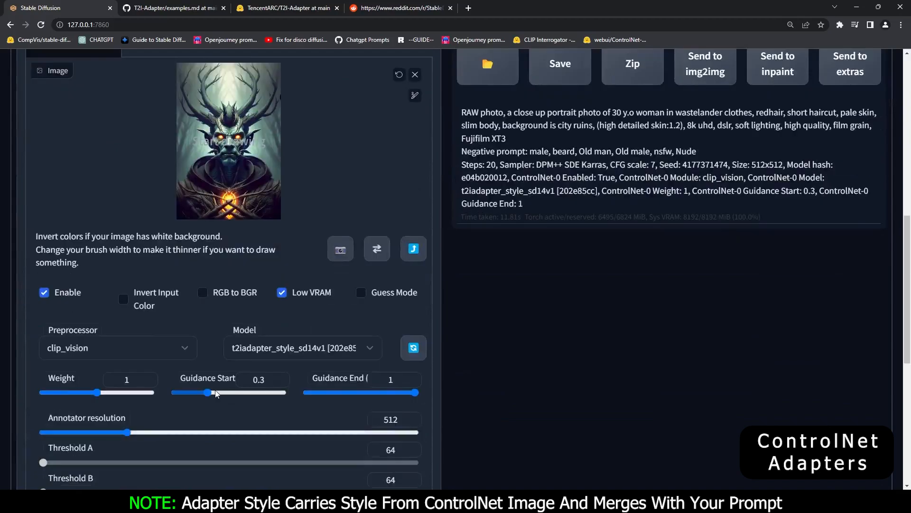
drag(216, 394, 240, 394)
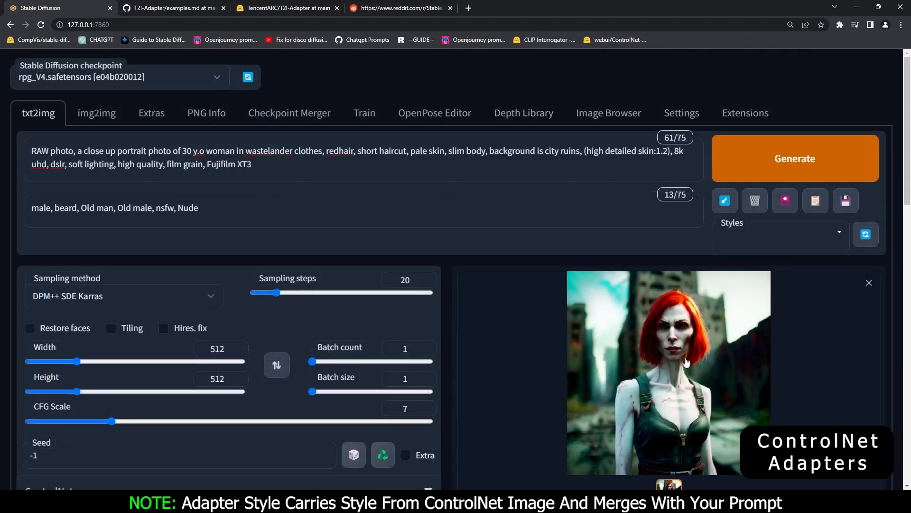
click(686, 360)
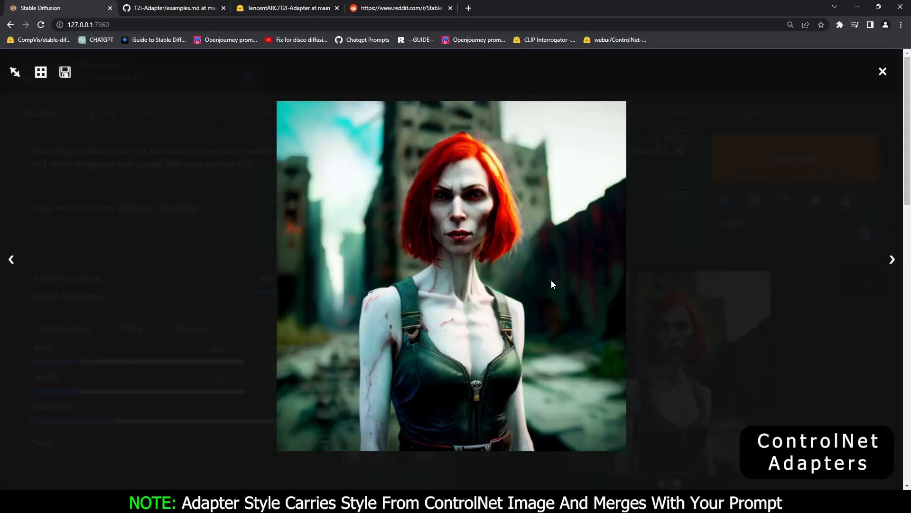
click(804, 345)
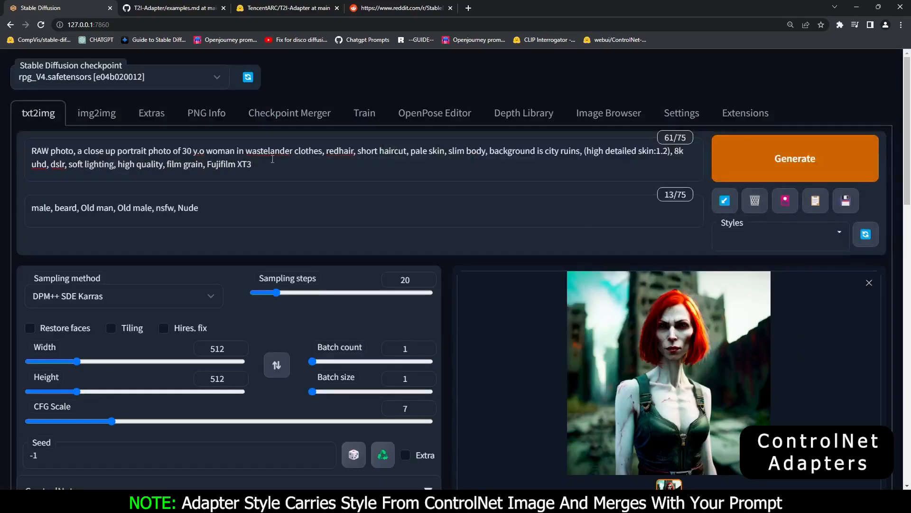
Step: Set Guidance Start to 0.9 for Control Model - 0, generate a new image, and view it enlarged
drag(37, 150, 252, 164)
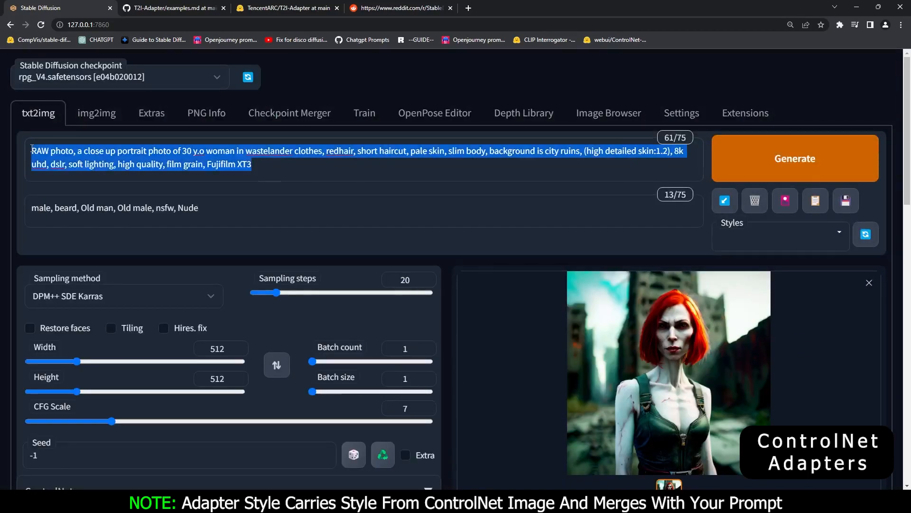
scroll(512, 397, down, 6)
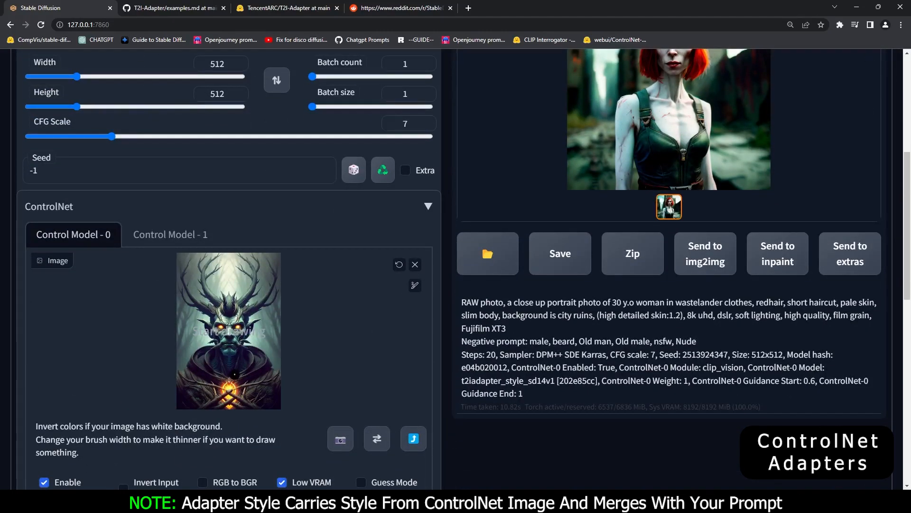
scroll(357, 368, up, 3)
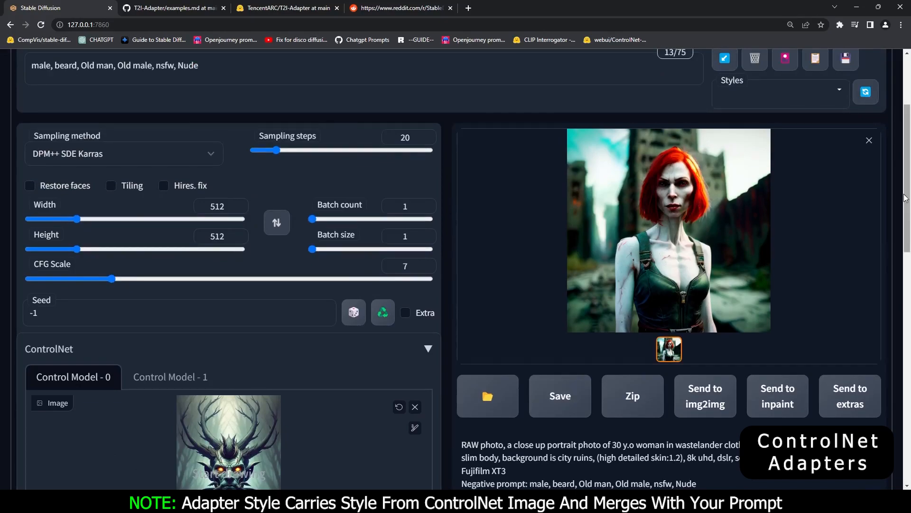
scroll(201, 330, down, 8)
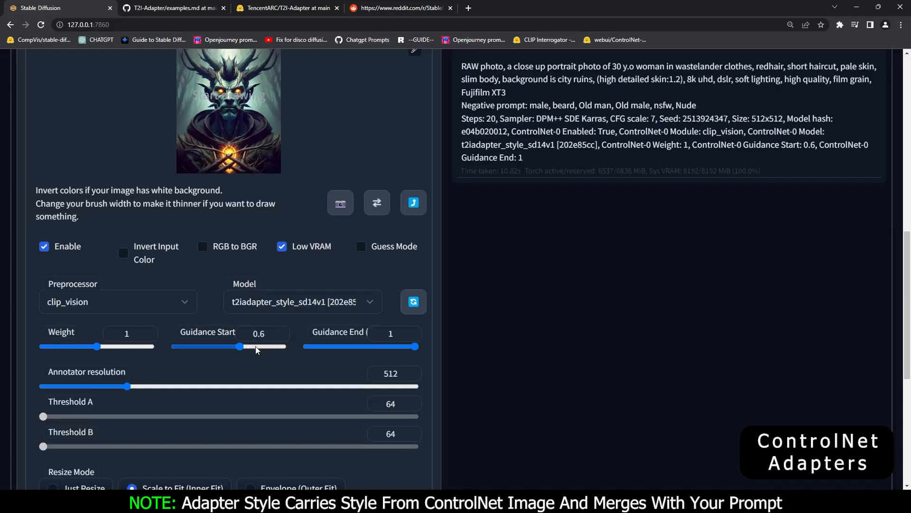
scroll(256, 348, up, 2)
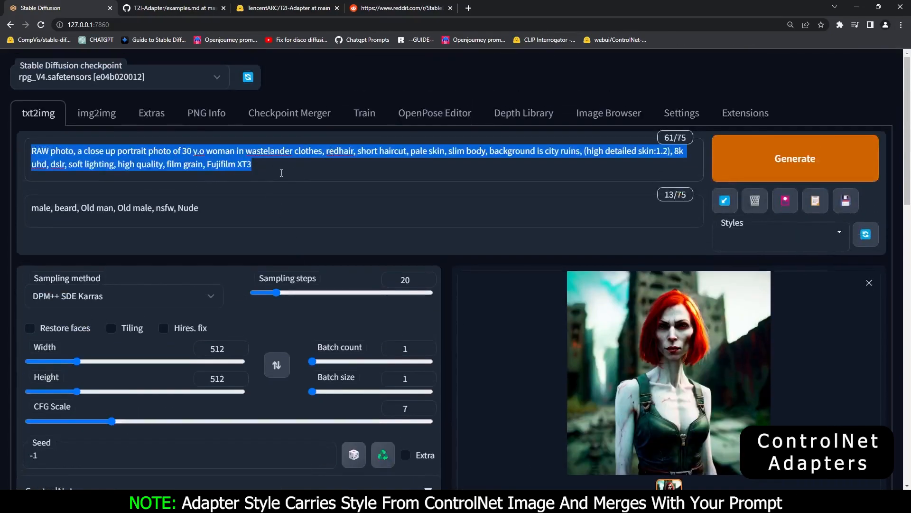
scroll(259, 420, down, 9)
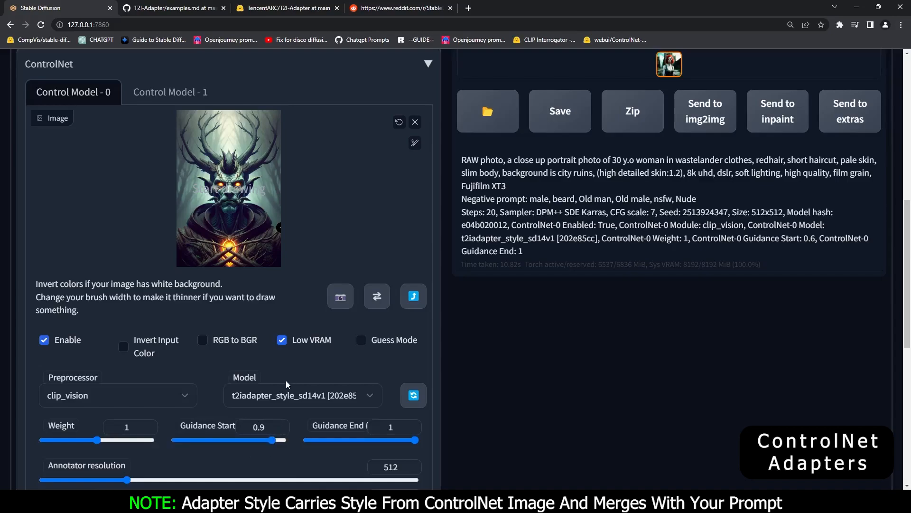
scroll(783, 347, up, 9)
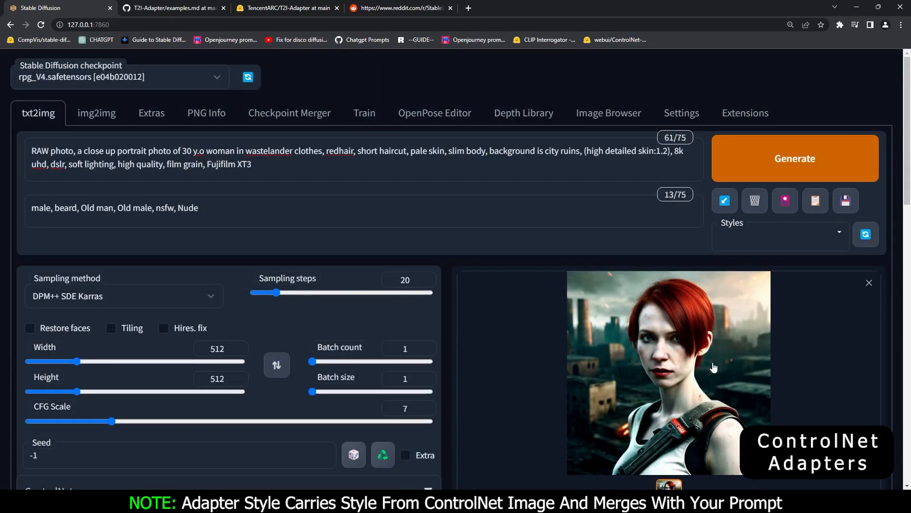
click(714, 366)
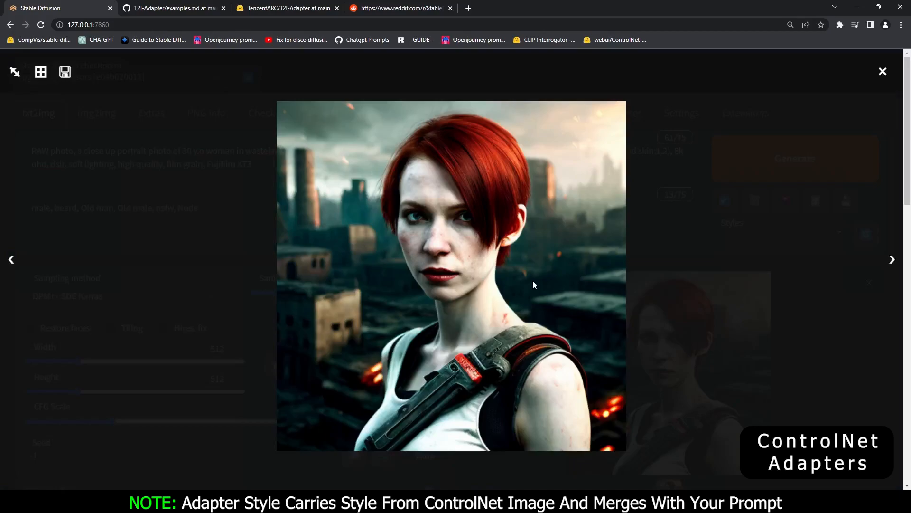
click(821, 360)
Step: Compare the generated portrait with the ControlNet reference image and its clip_vision and Guidance Start settings
scroll(540, 383, down, 6)
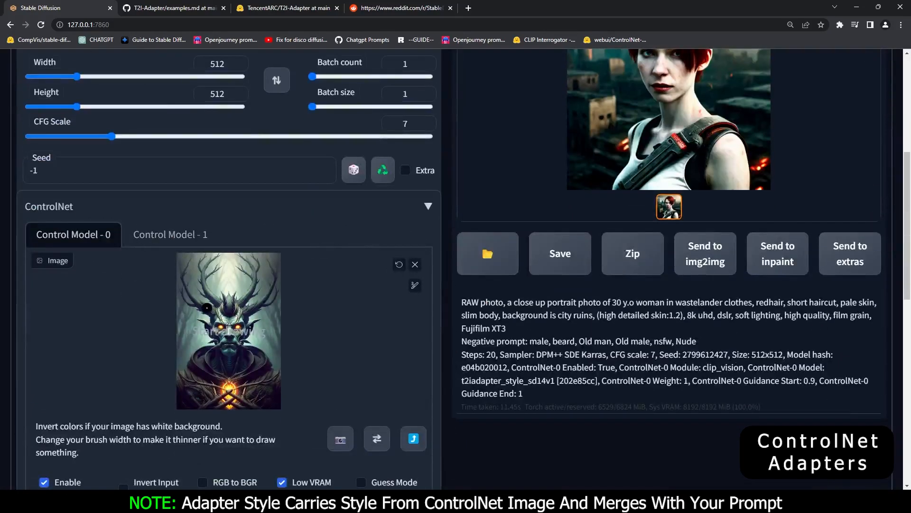
scroll(633, 242, up, 3)
scroll(664, 295, down, 5)
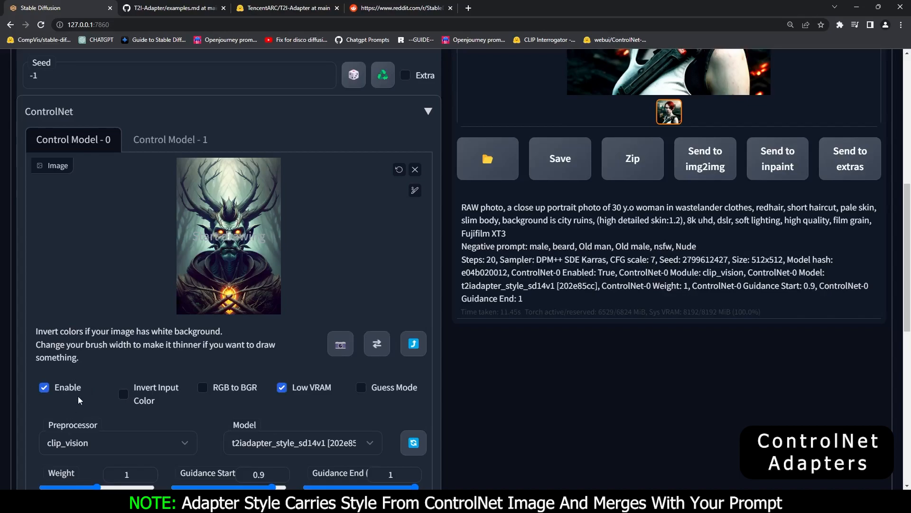
scroll(574, 358, up, 6)
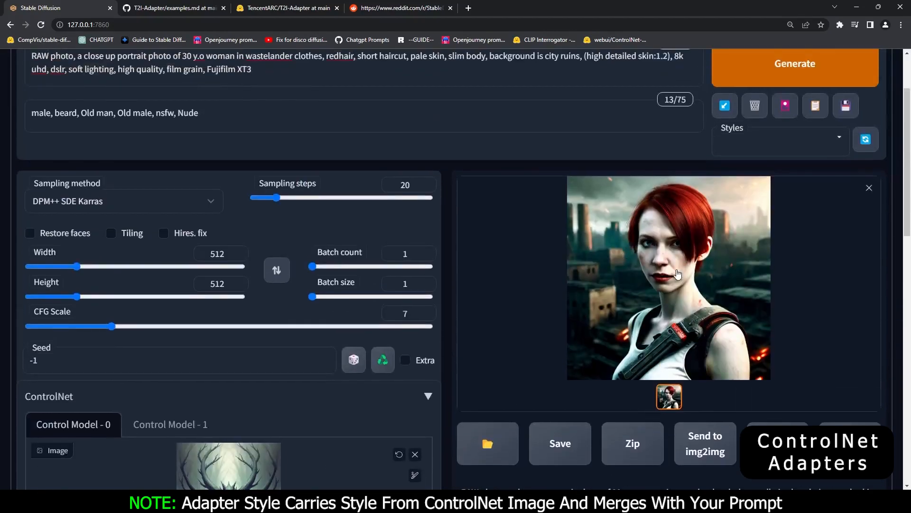
scroll(292, 349, down, 3)
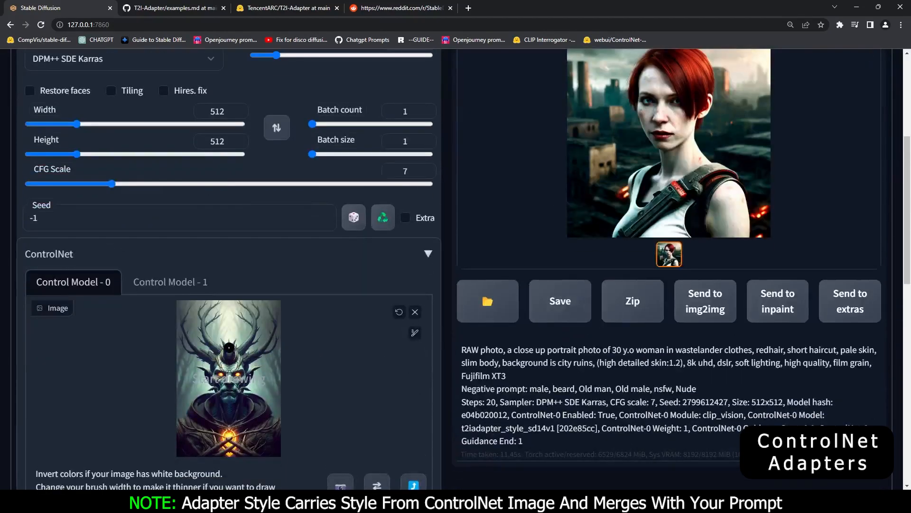
scroll(743, 267, up, 1)
scroll(742, 267, up, 2)
scroll(522, 214, down, 7)
scroll(359, 181, up, 1)
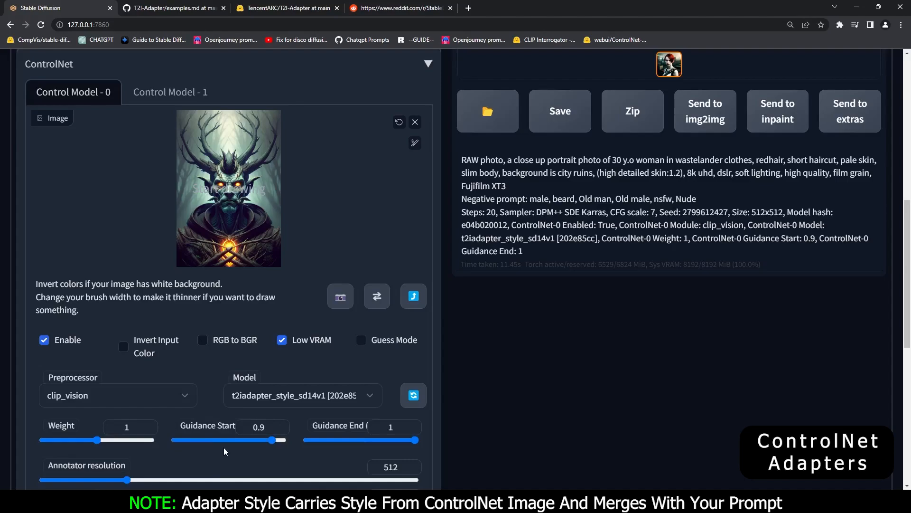
Step: Load the Skeleton King of Hell image into Control Model - 0 and set Guidance Start to 0.2
scroll(238, 445, up, 3)
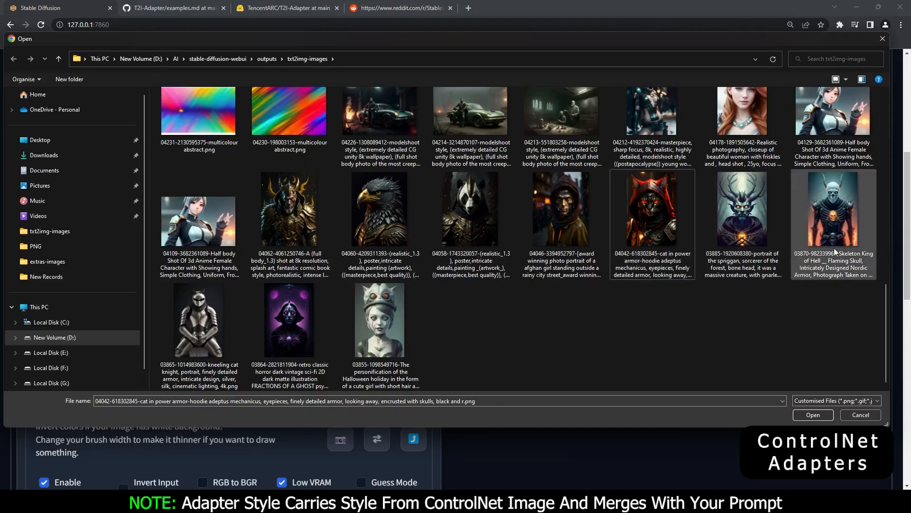
click(834, 198)
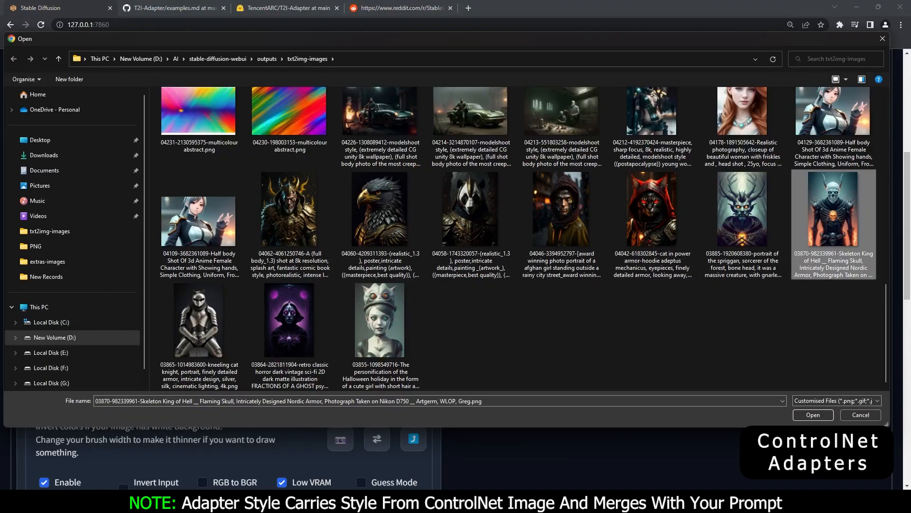
click(812, 414)
scroll(312, 375, down, 5)
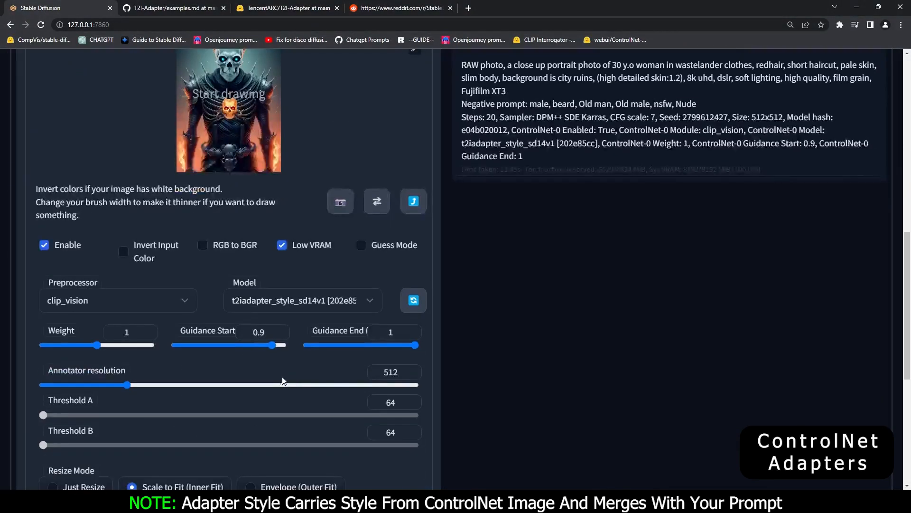
drag(281, 348, 201, 347)
scroll(201, 347, up, 1)
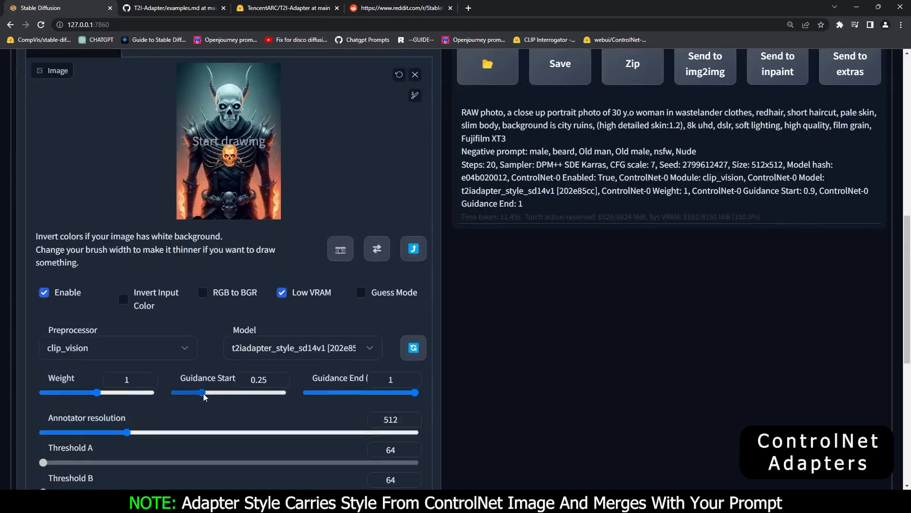
drag(200, 398, 199, 399)
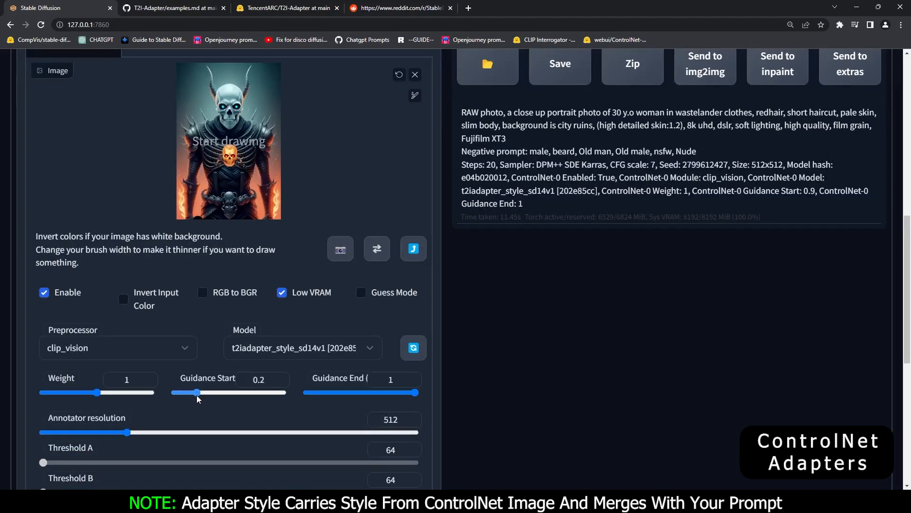
Step: Generate an image using the skeleton reference as the style source, and view it enlarged
scroll(198, 399, up, 2)
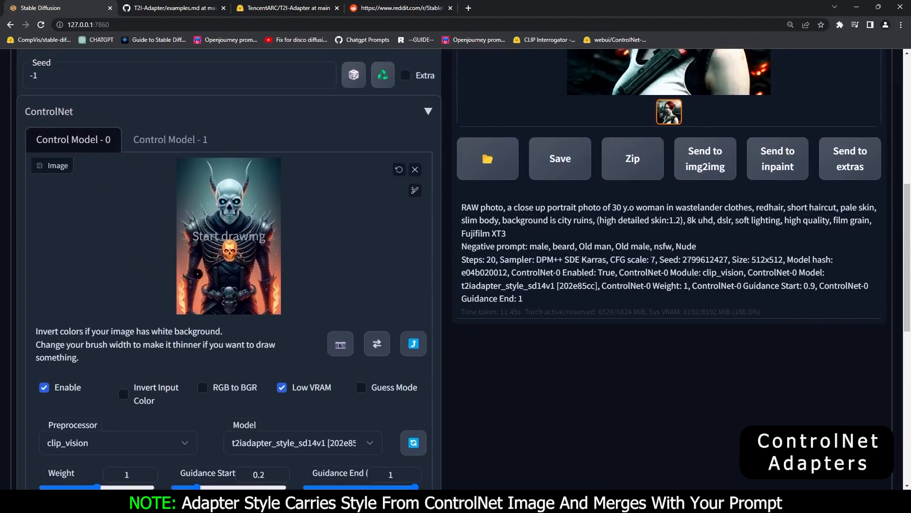
scroll(343, 287, up, 6)
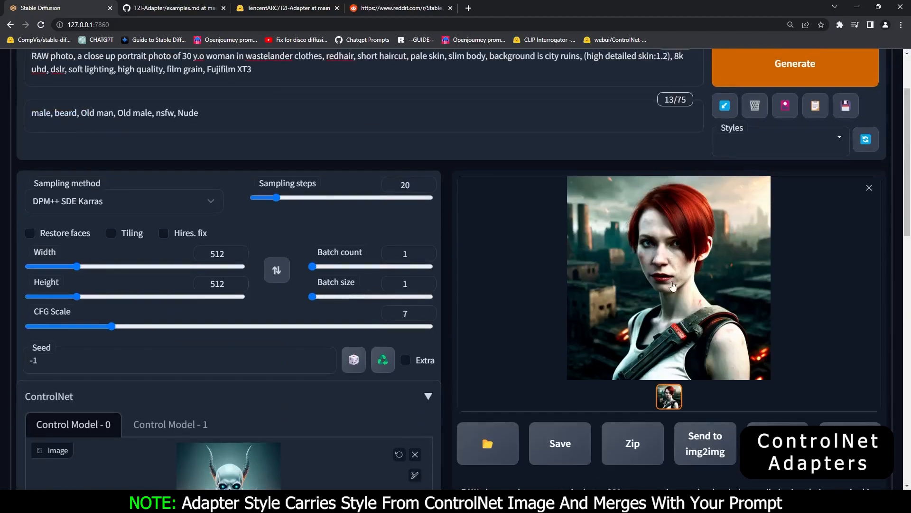
scroll(603, 317, down, 7)
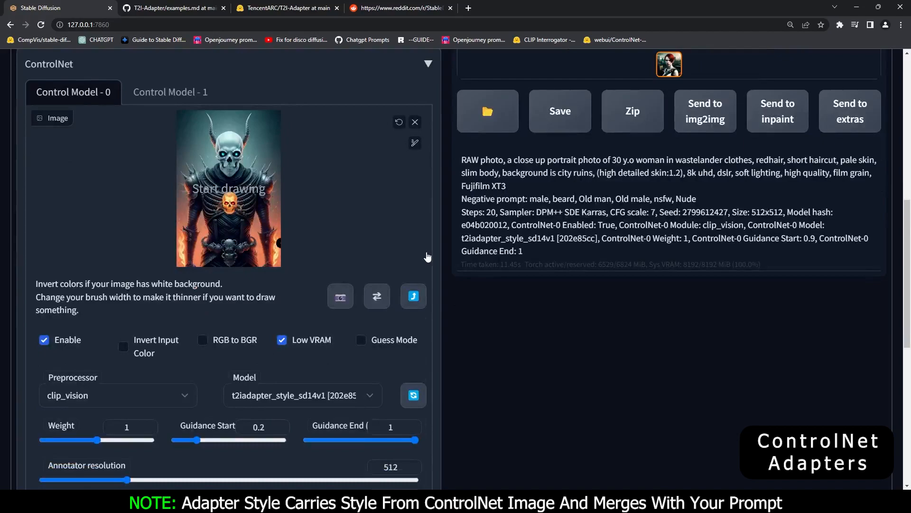
scroll(646, 323, up, 8)
scroll(645, 322, up, 1)
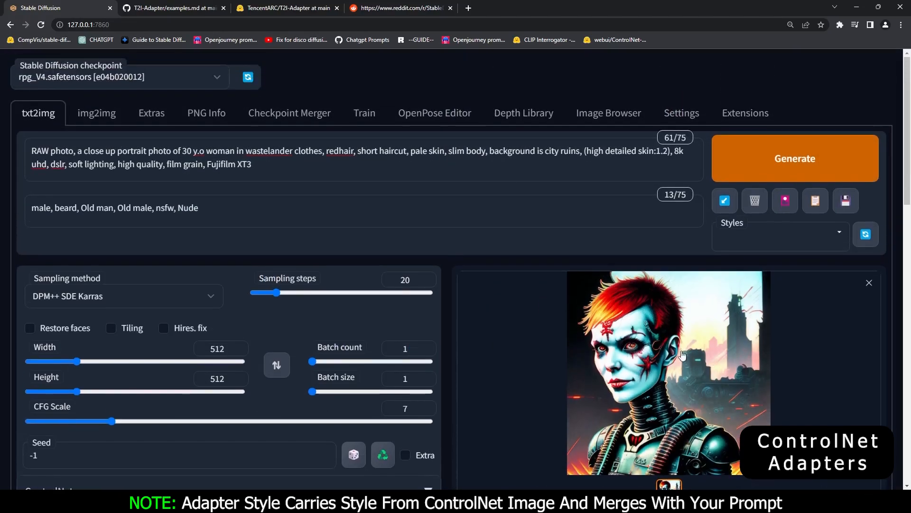
click(651, 338)
click(810, 346)
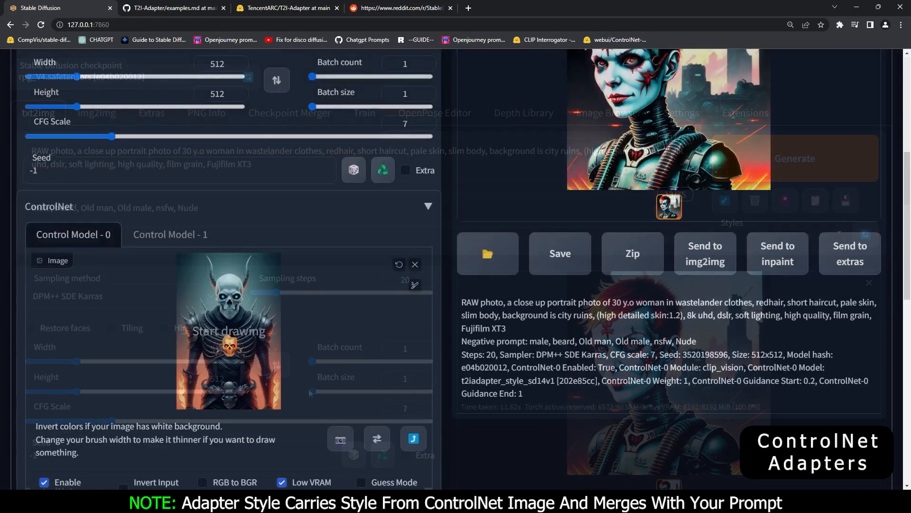
Step: Examine how the prompt, the skeleton reference image and the Guidance Start value relate to the generated result
scroll(475, 284, up, 8)
drag(252, 165, 25, 150)
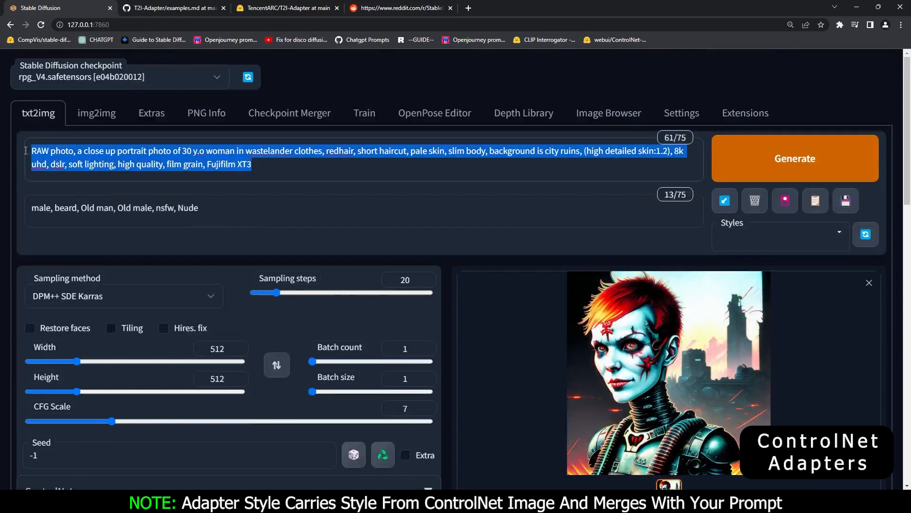
scroll(483, 308, down, 5)
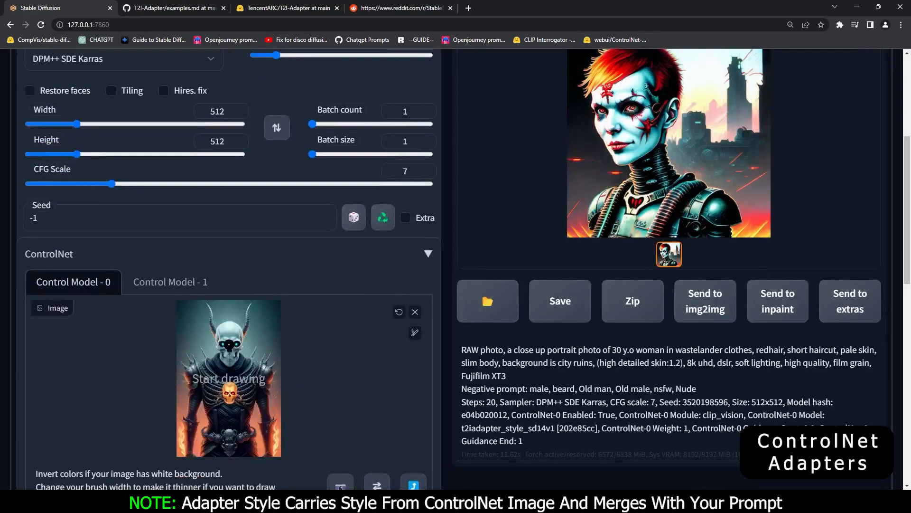
scroll(577, 223, up, 5)
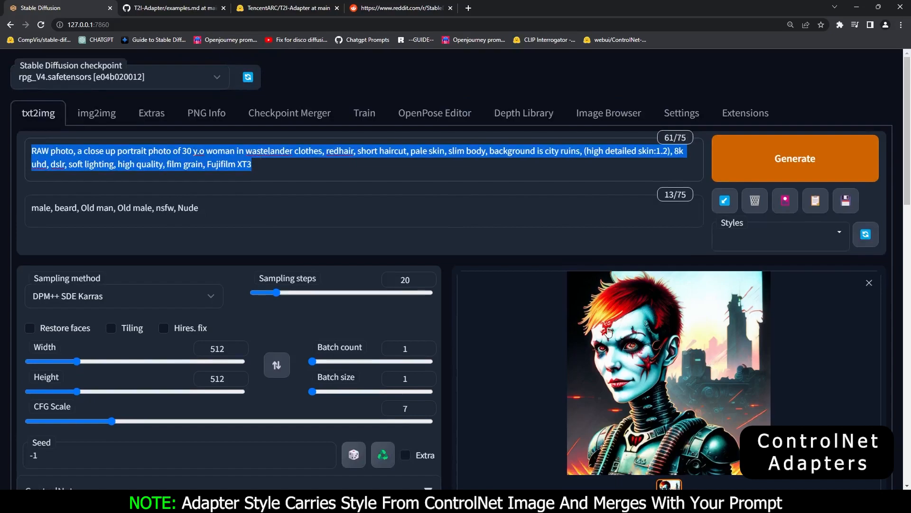
scroll(513, 392, down, 5)
drag(271, 427, 240, 426)
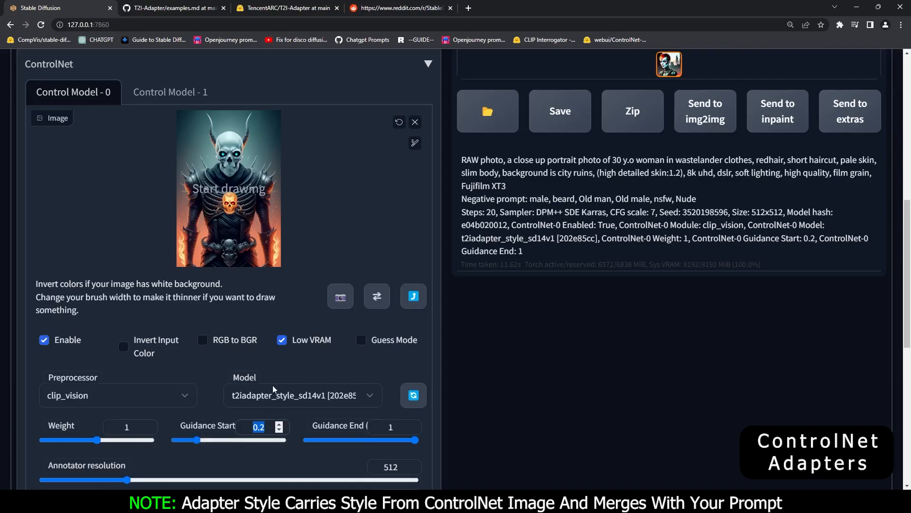
scroll(290, 403, up, 9)
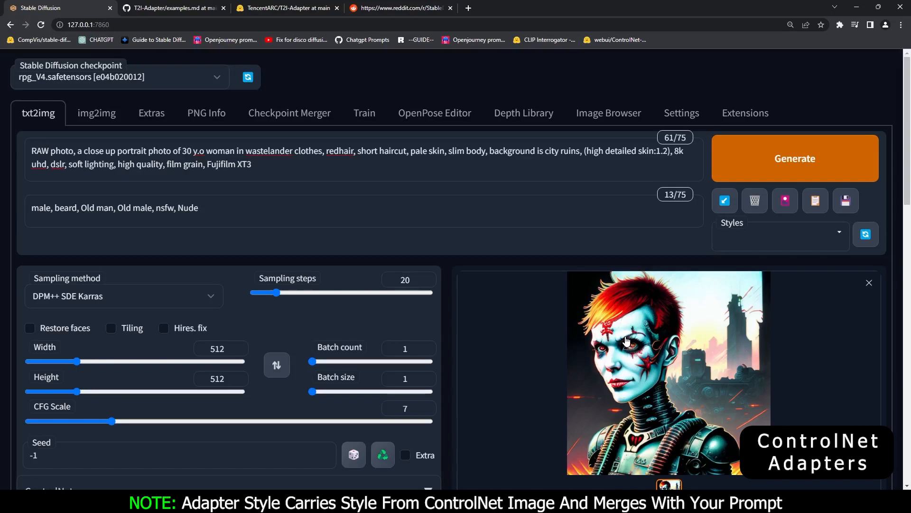
scroll(627, 340, down, 6)
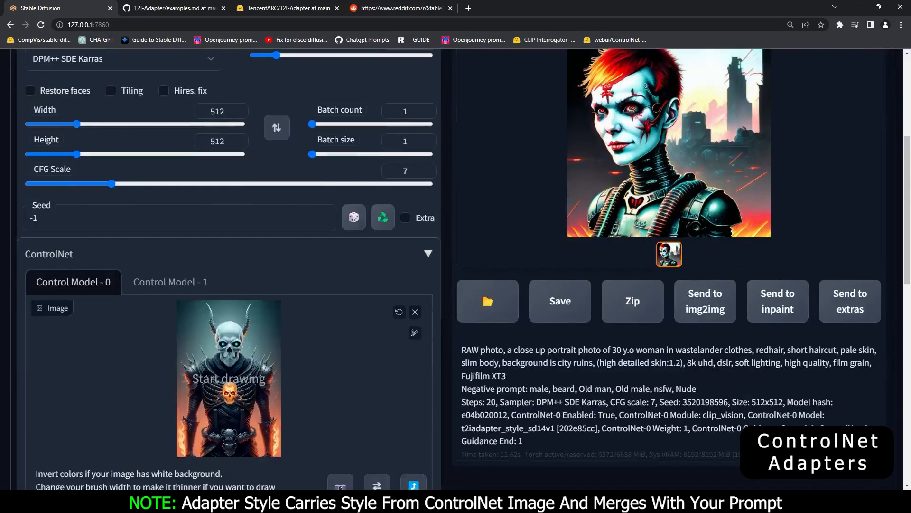
mouse_move(31, 150)
mouse_down()
mouse_move(276, 165)
mouse_move(25, 155)
mouse_up()
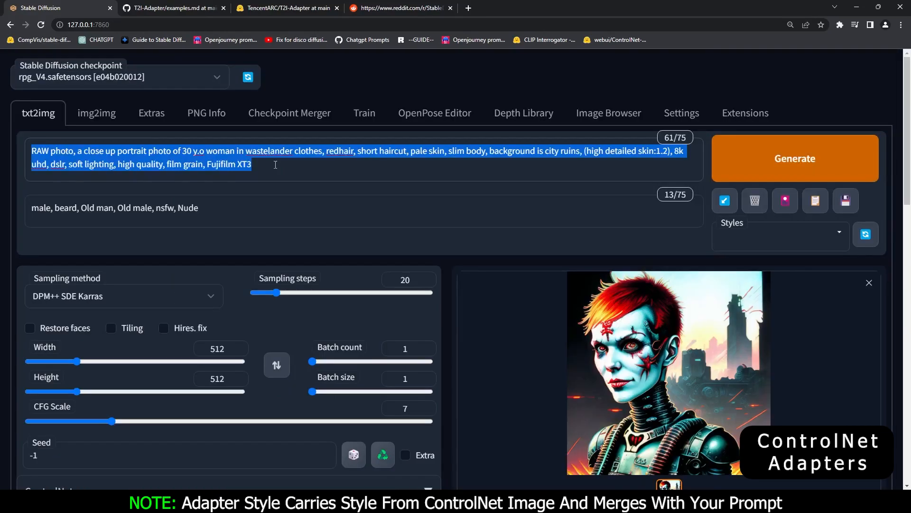
click(328, 170)
Step: Switch to img2img and examine its lion prompt, ControlNet reference image, style adapter model and guidance settings
click(102, 116)
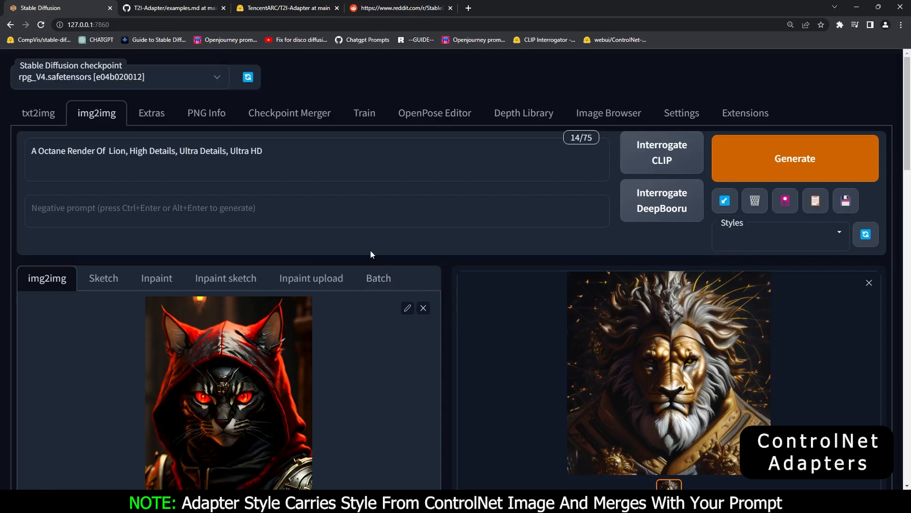
drag(30, 153, 139, 153)
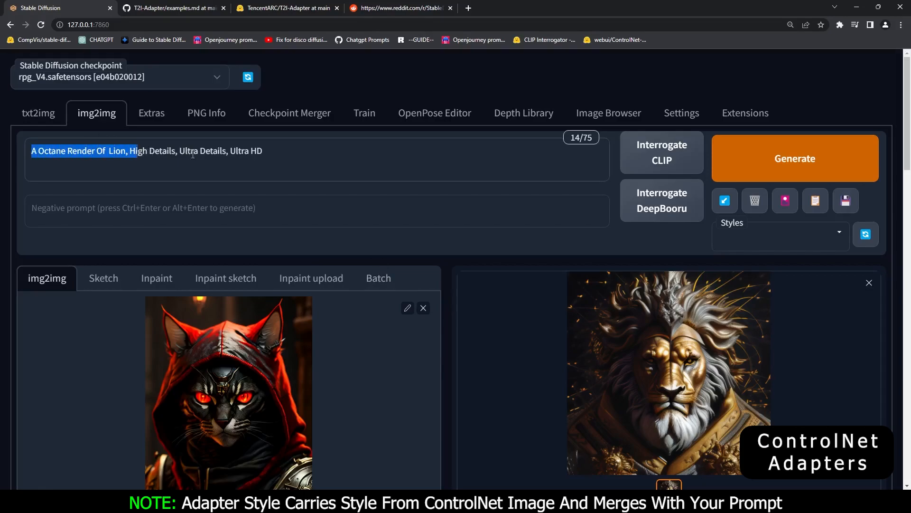
click(266, 154)
scroll(298, 235, down, 15)
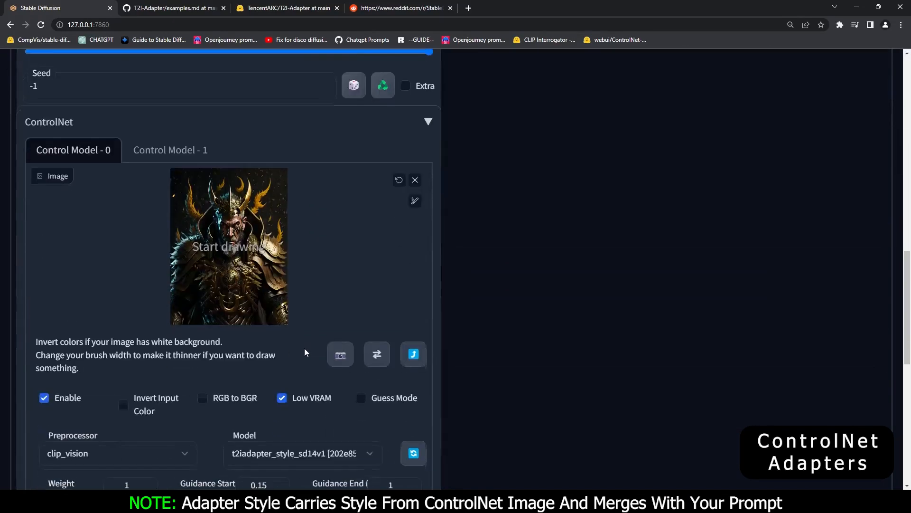
scroll(138, 175, down, 3)
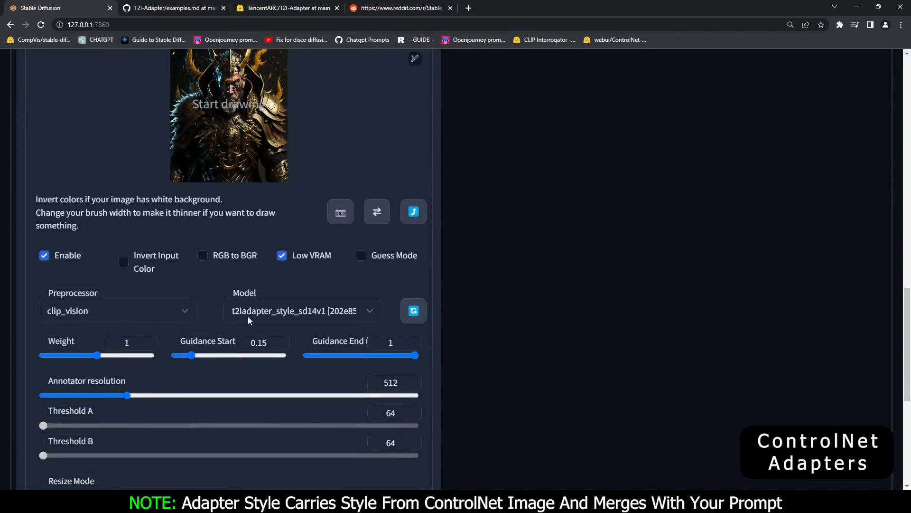
click(288, 315)
click(289, 312)
scroll(269, 342, up, 4)
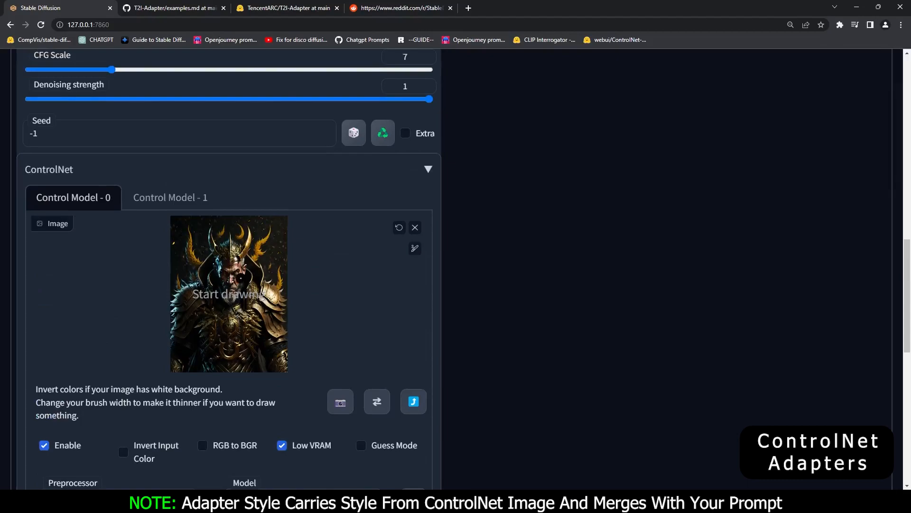
Step: Replace the img2img source image with black_00000.jpg and generate a lion image using the same style reference
scroll(251, 295, up, 11)
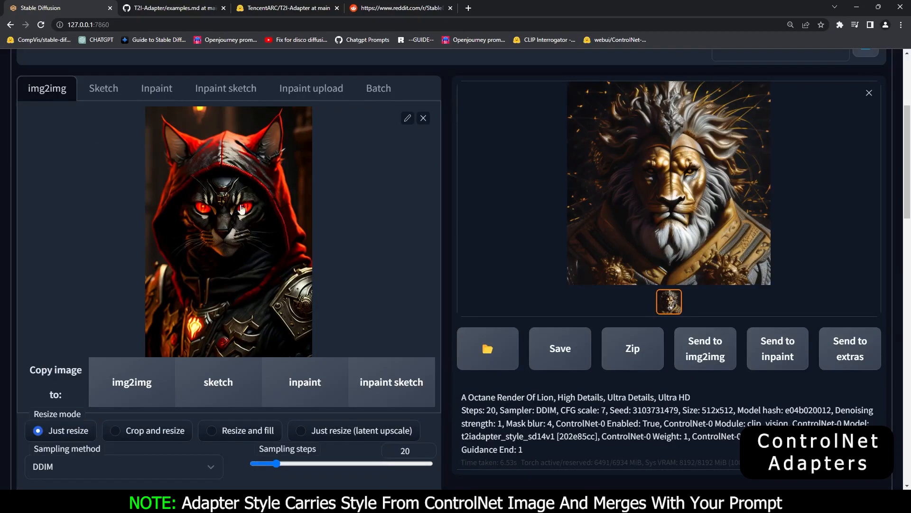
click(388, 251)
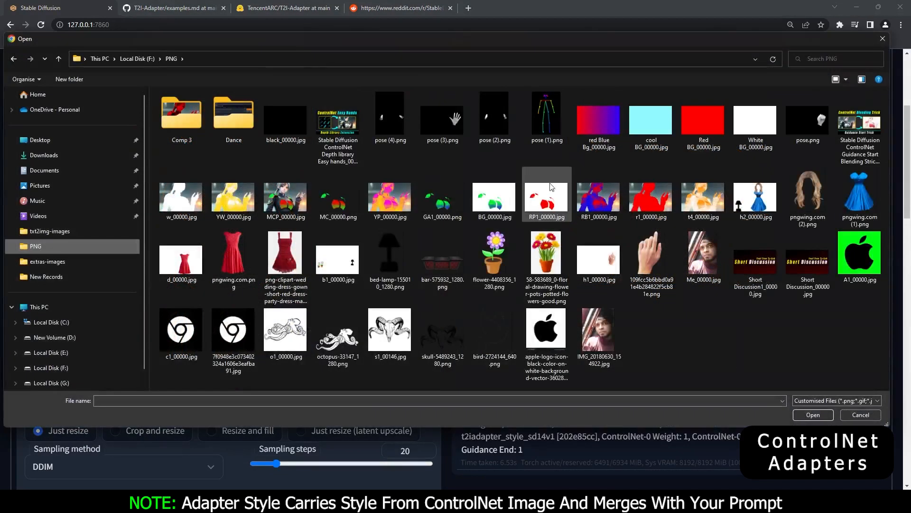
click(288, 132)
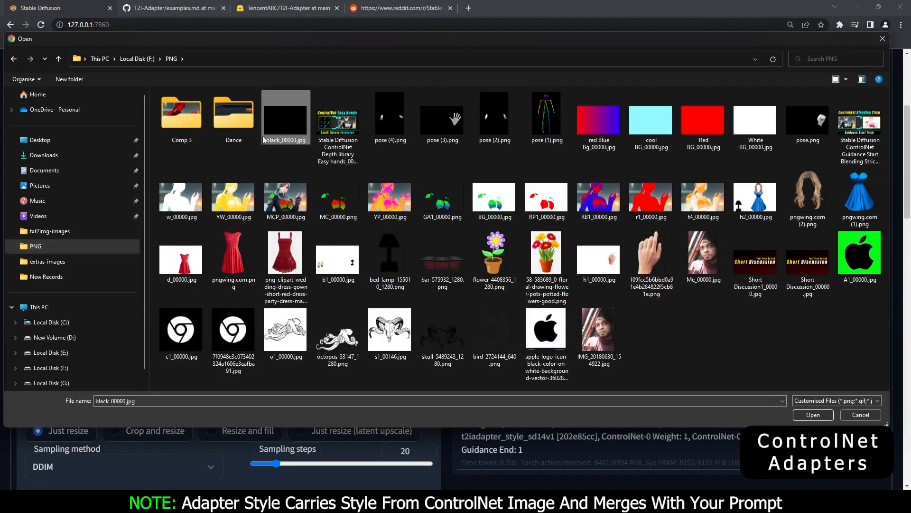
click(812, 415)
scroll(680, 336, up, 4)
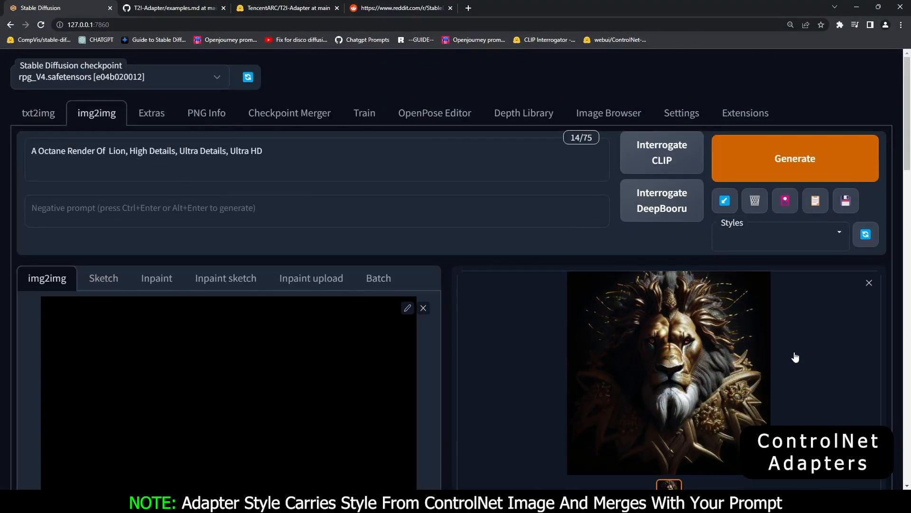
scroll(792, 358, down, 2)
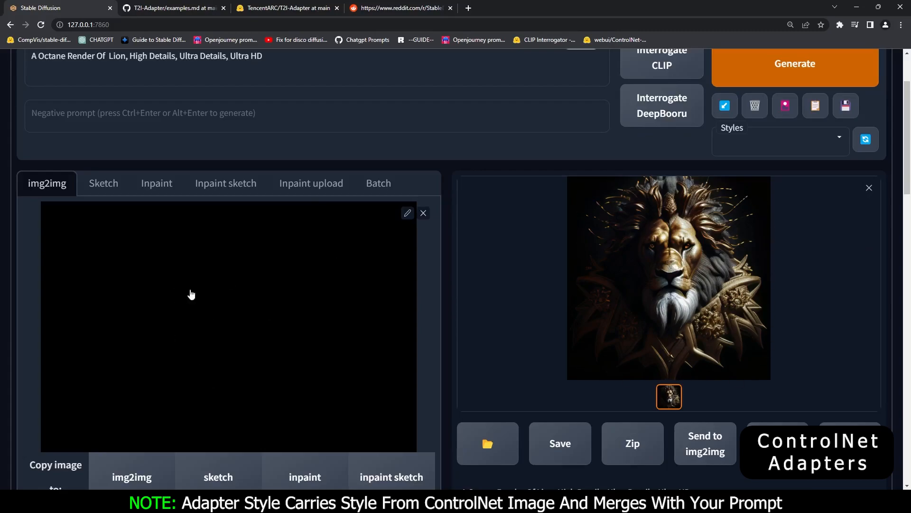
scroll(301, 315, down, 2)
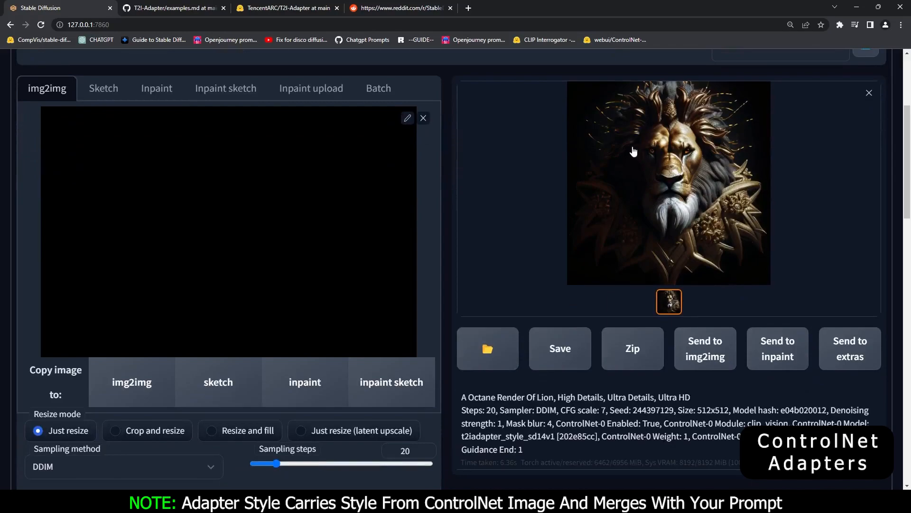
scroll(419, 378, down, 5)
Step: Replace the black source image with White BG_00000.jpg and generate another lion image
scroll(419, 386, up, 6)
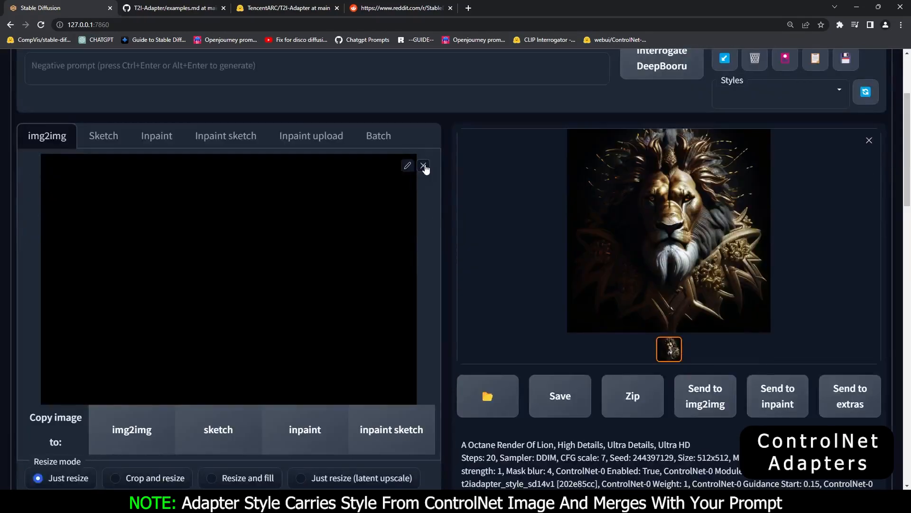
click(423, 165)
click(426, 267)
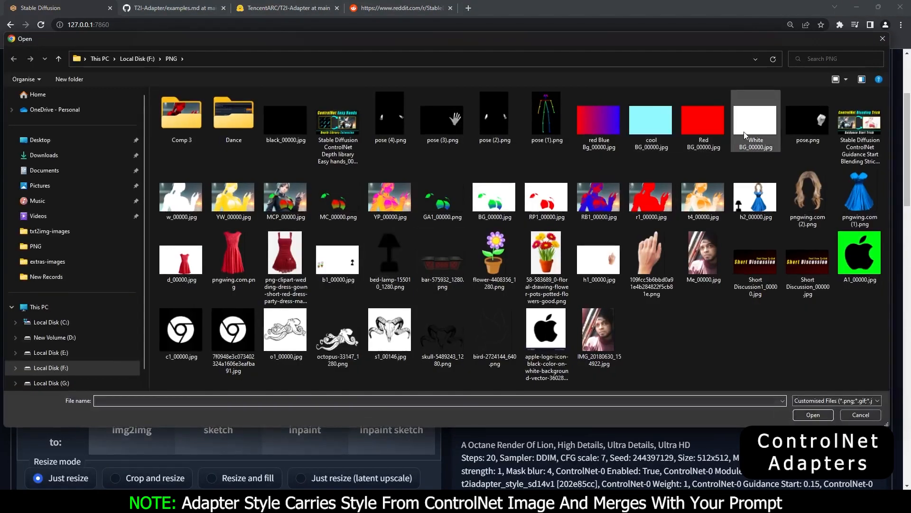
click(744, 136)
click(813, 414)
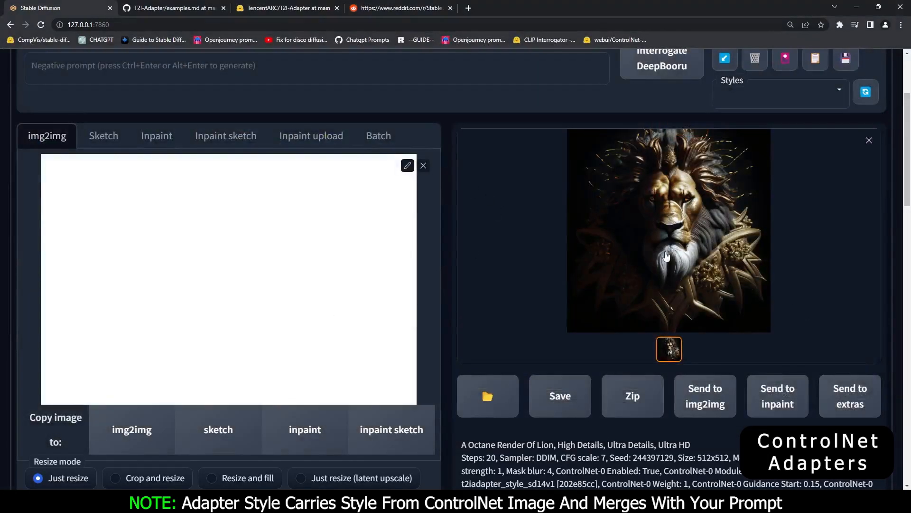
scroll(564, 418, up, 3)
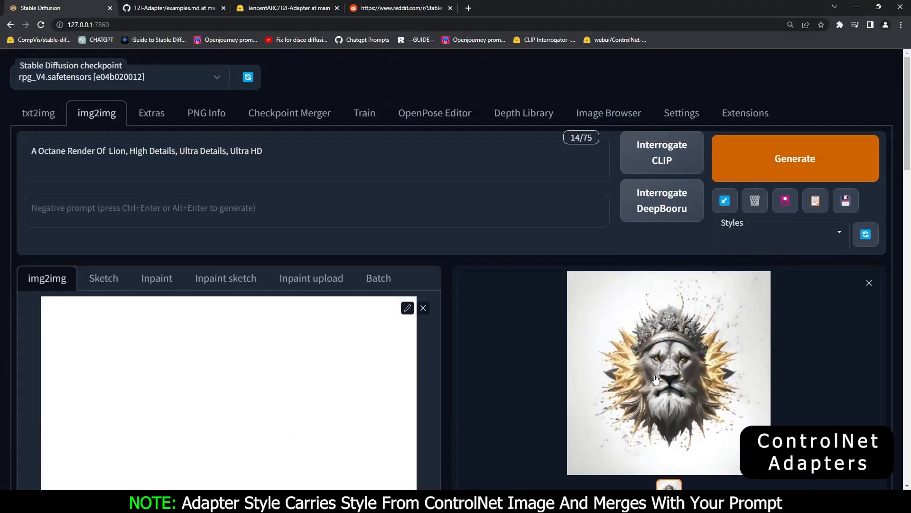
scroll(656, 378, down, 2)
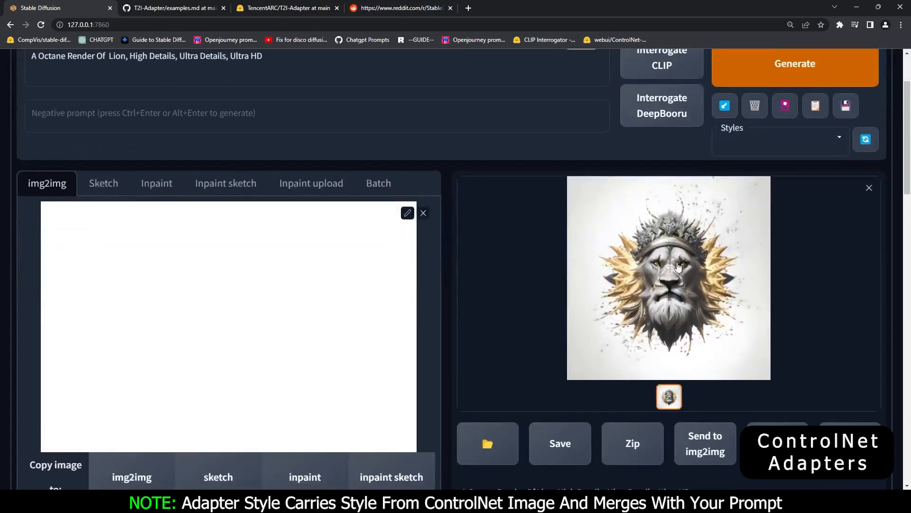
scroll(678, 268, down, 10)
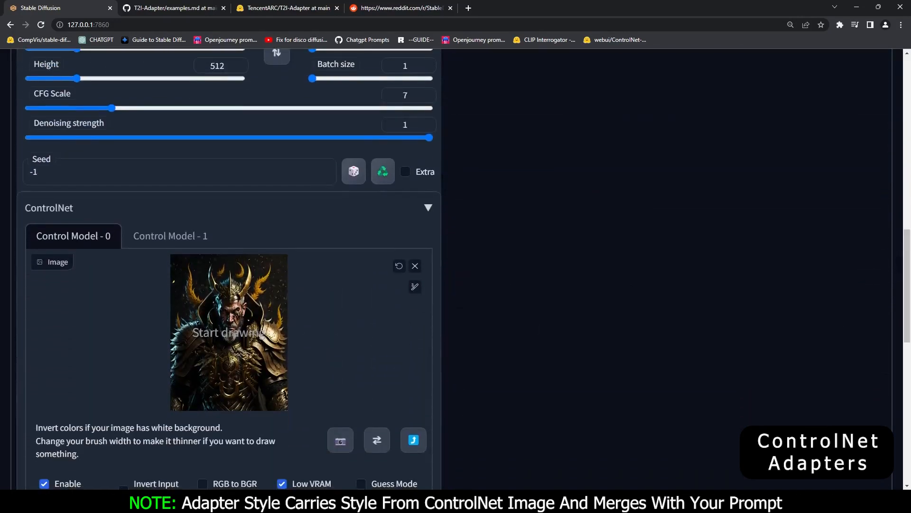
Step: Replace the white source image with the picture of a man beside a green car and generate an image
scroll(546, 366, up, 10)
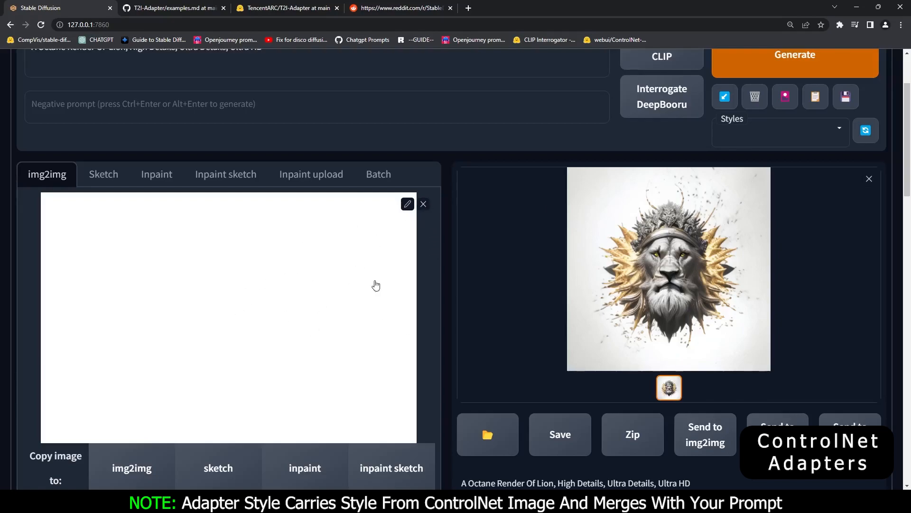
click(424, 205)
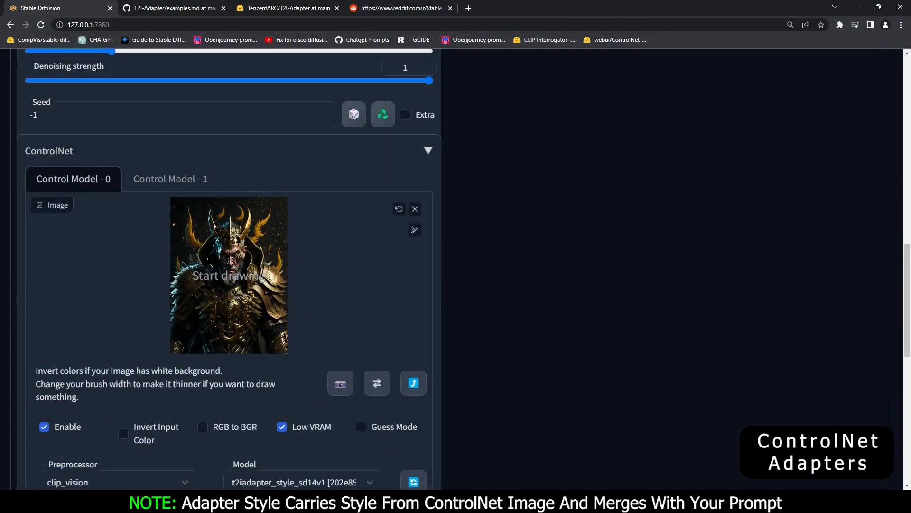
scroll(228, 228, down, 2)
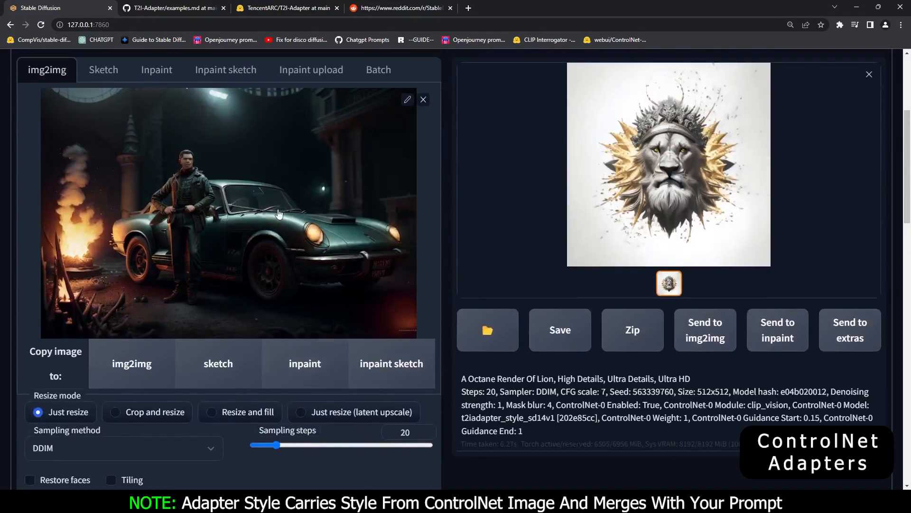
scroll(252, 414, up, 4)
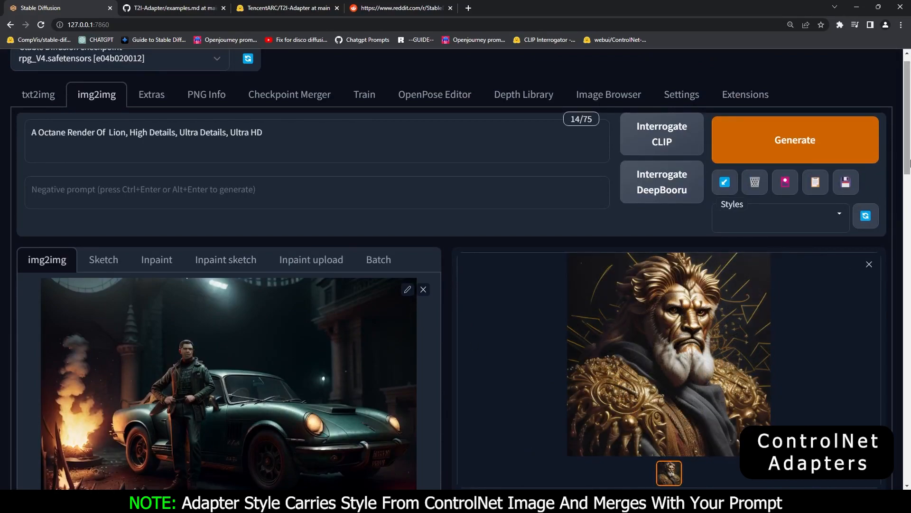
Step: View the lion image generated from the car picture enlarged, and close the preview
scroll(672, 279, down, 3)
click(672, 278)
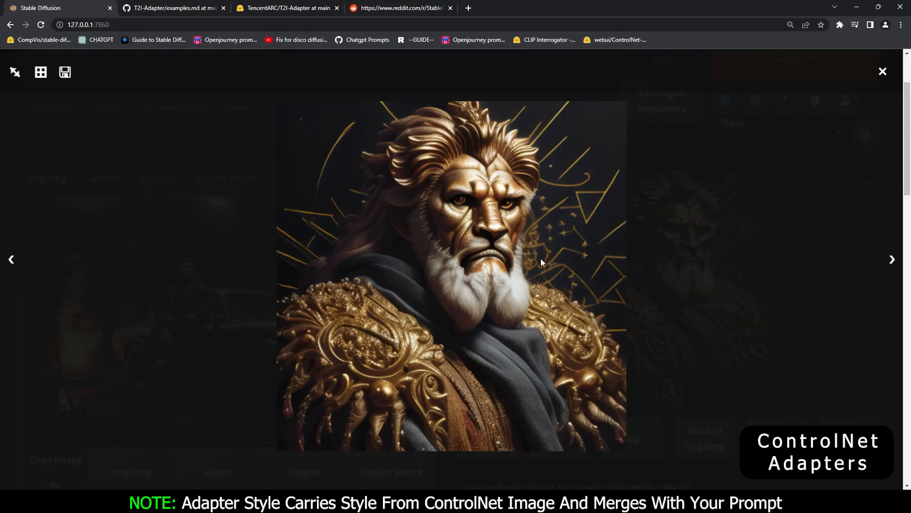
click(825, 245)
Step: Compare the car source picture, the ControlNet style reference and the guidance settings with the generated lion, and check the list of available ControlNet models
drag(907, 165, 906, 189)
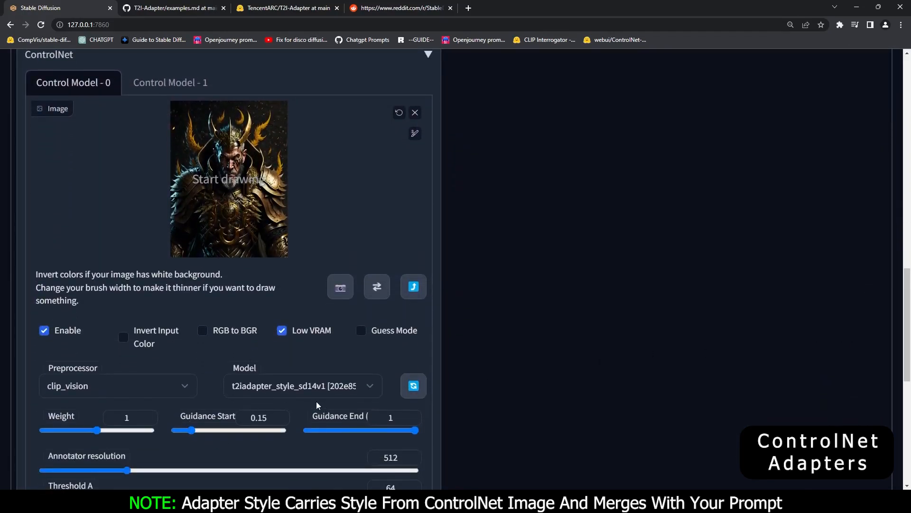
scroll(288, 400, up, 13)
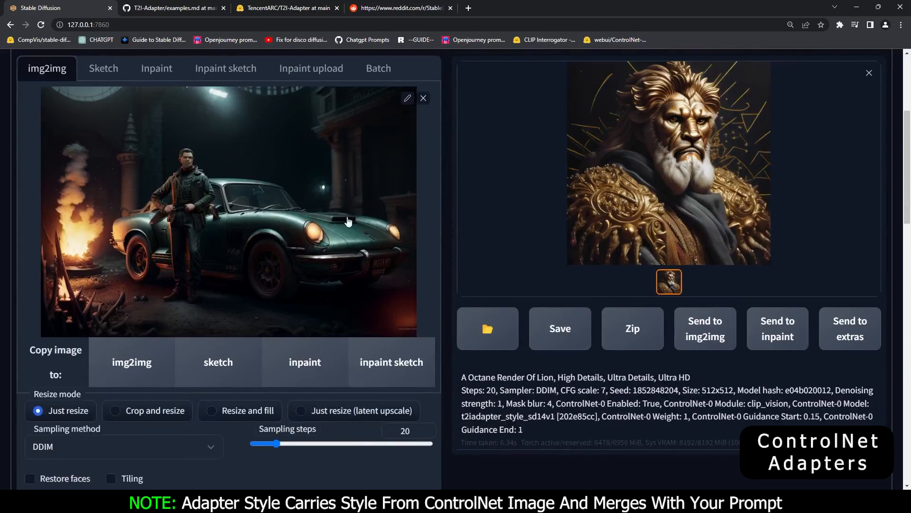
drag(908, 186, 877, 357)
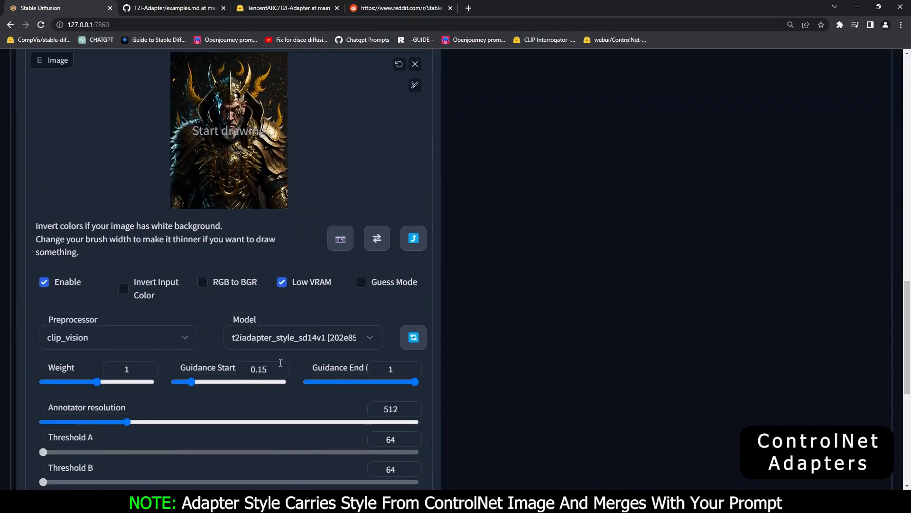
click(277, 340)
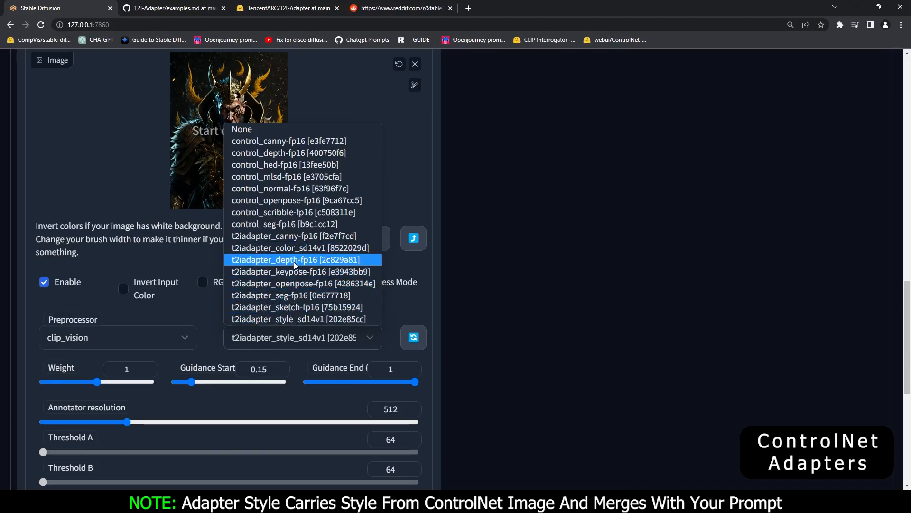
click(477, 276)
scroll(477, 276, up, 17)
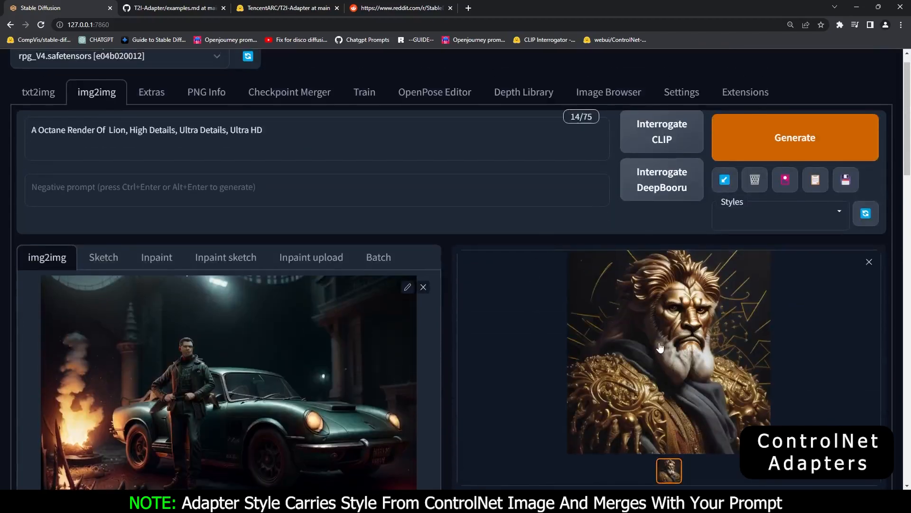
click(660, 346)
click(659, 342)
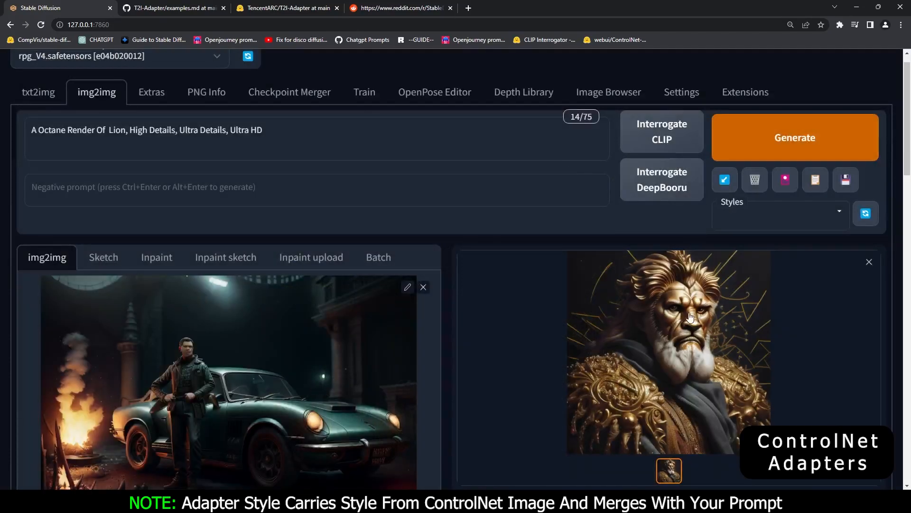